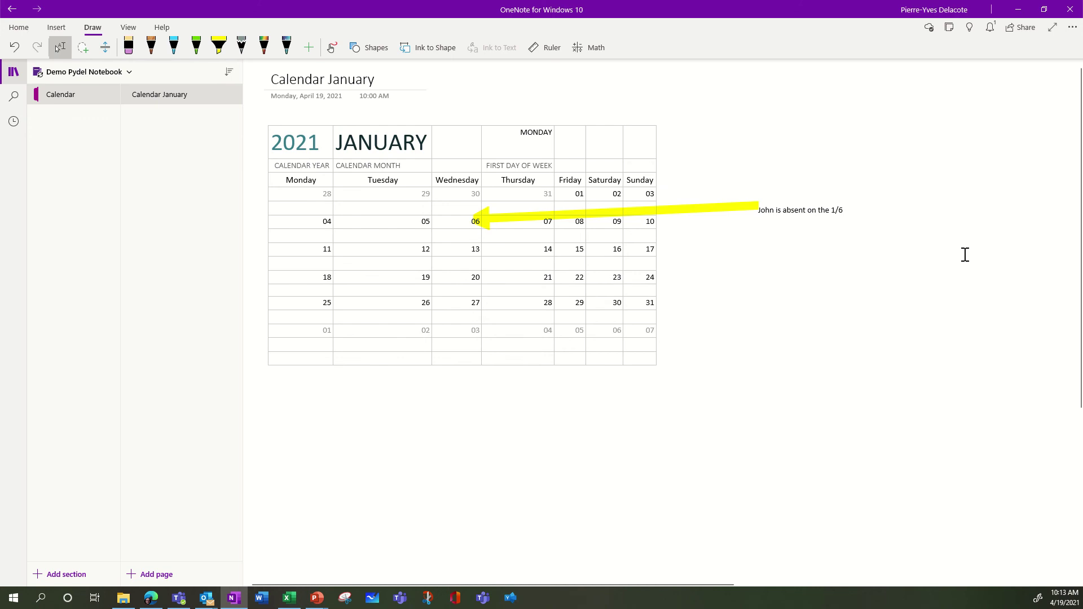
Step: Minimize OneNote and resume editing the January 2021 calendar page inside Teams
{"action": "left_click", "coordinate": [1019, 9]}
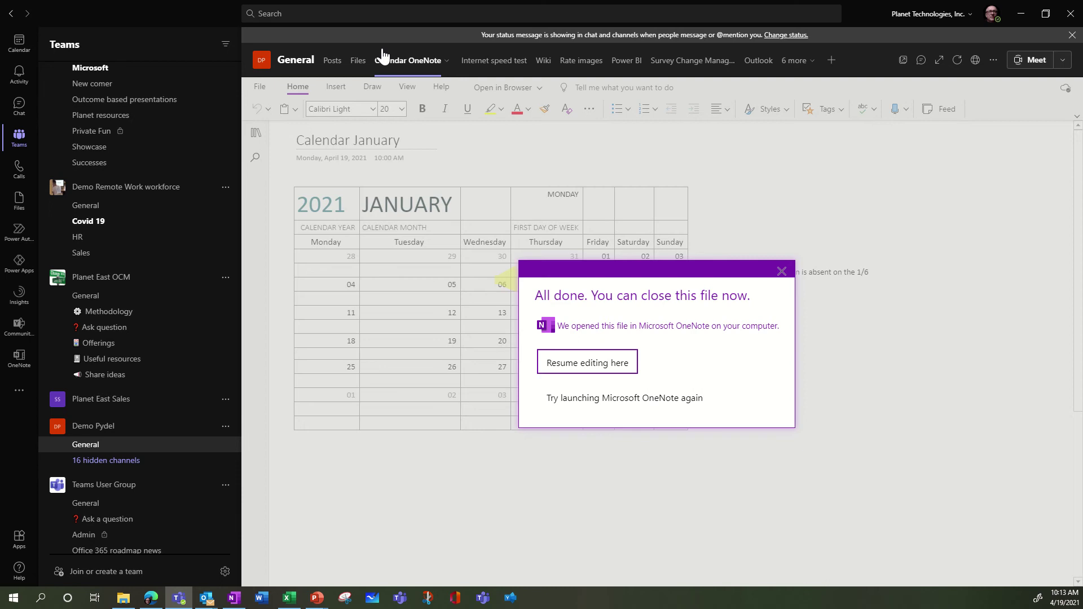
{"action": "left_click", "coordinate": [606, 366]}
{"action": "left_click", "coordinate": [683, 285]}
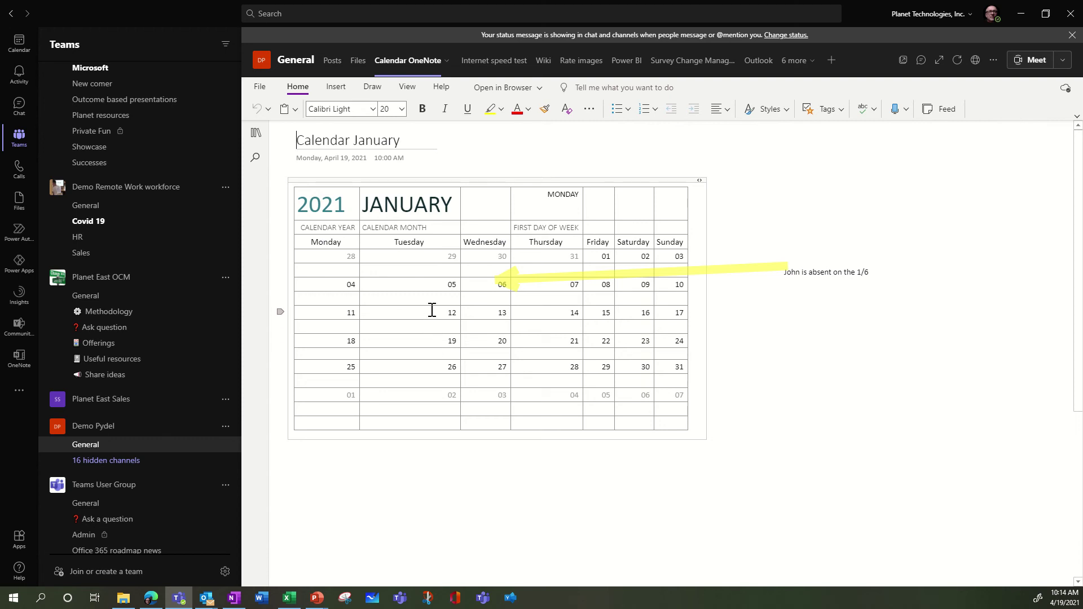
Step: Add a Channel calendar tab with its default name to the General channel
{"action": "left_click", "coordinate": [832, 61]}
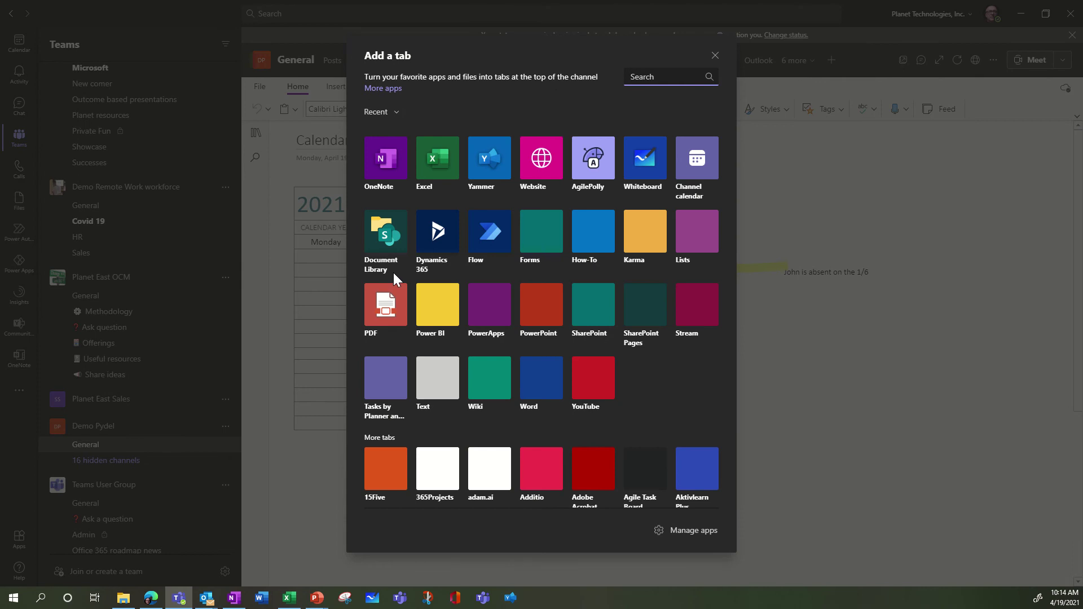
{"action": "left_click", "coordinate": [698, 163]}
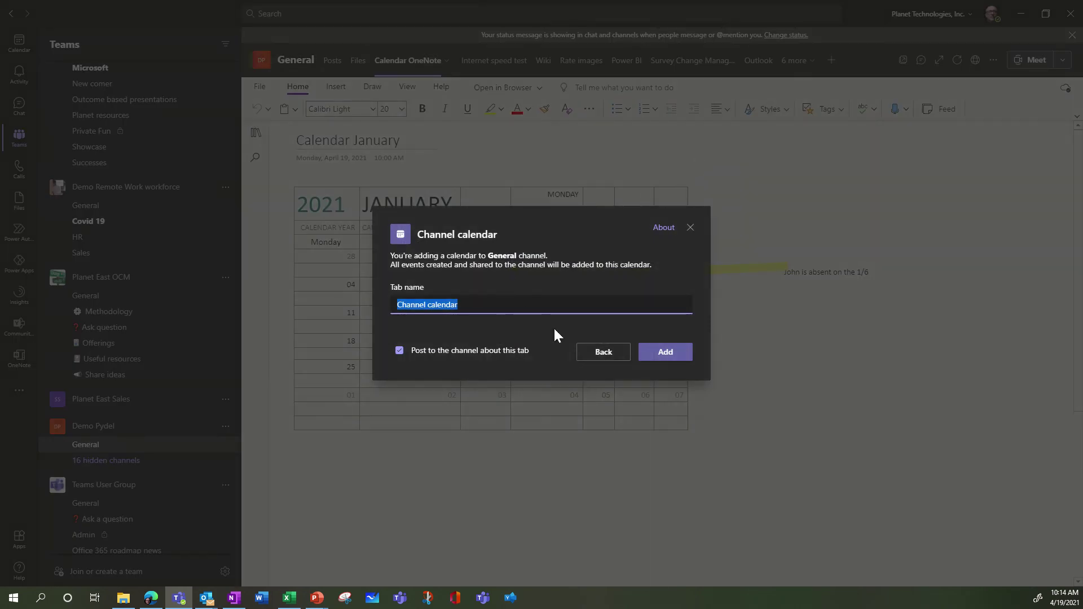
{"action": "left_click", "coordinate": [665, 352]}
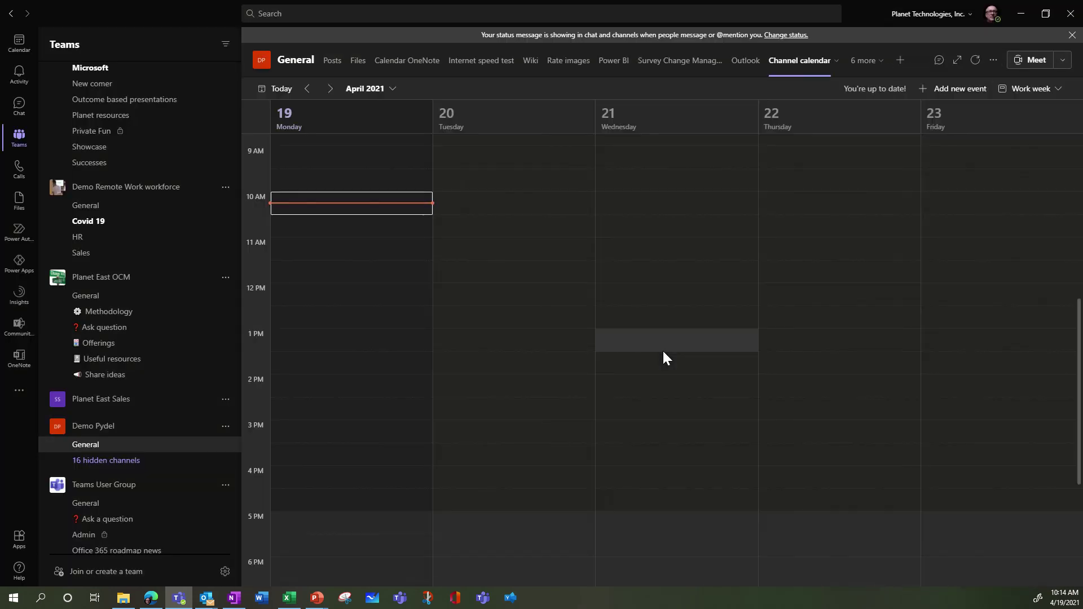
Step: Create a meeting titled 'Prep event meeting' at 11 AM on Monday 19 April and send it
{"action": "left_click", "coordinate": [341, 250]}
{"action": "left_click", "coordinate": [341, 249]}
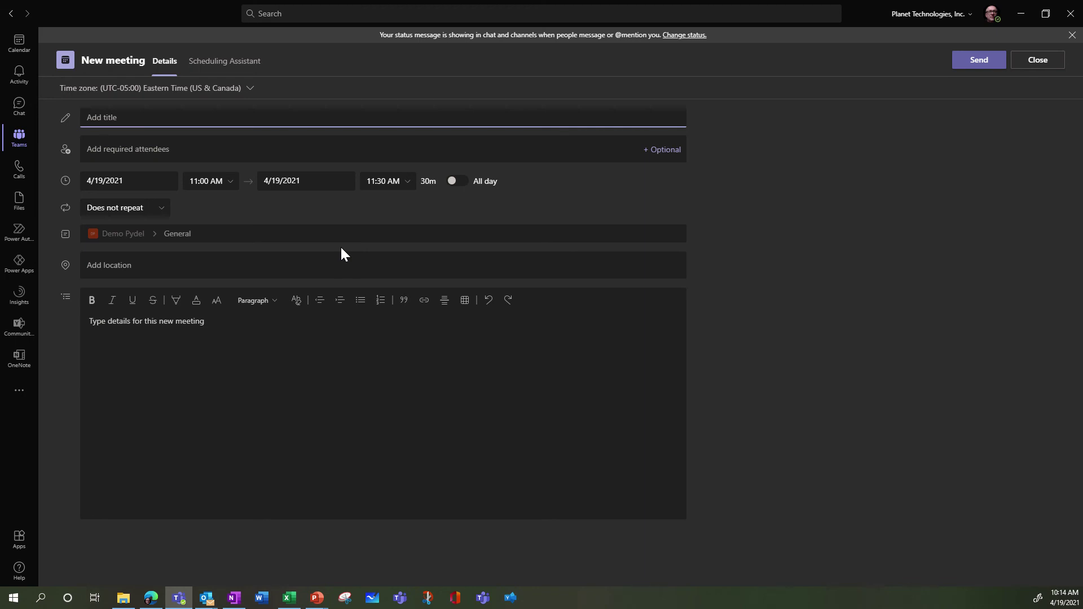
{"action": "type", "text": "Prep event meeting"}
{"action": "left_click", "coordinate": [331, 339]}
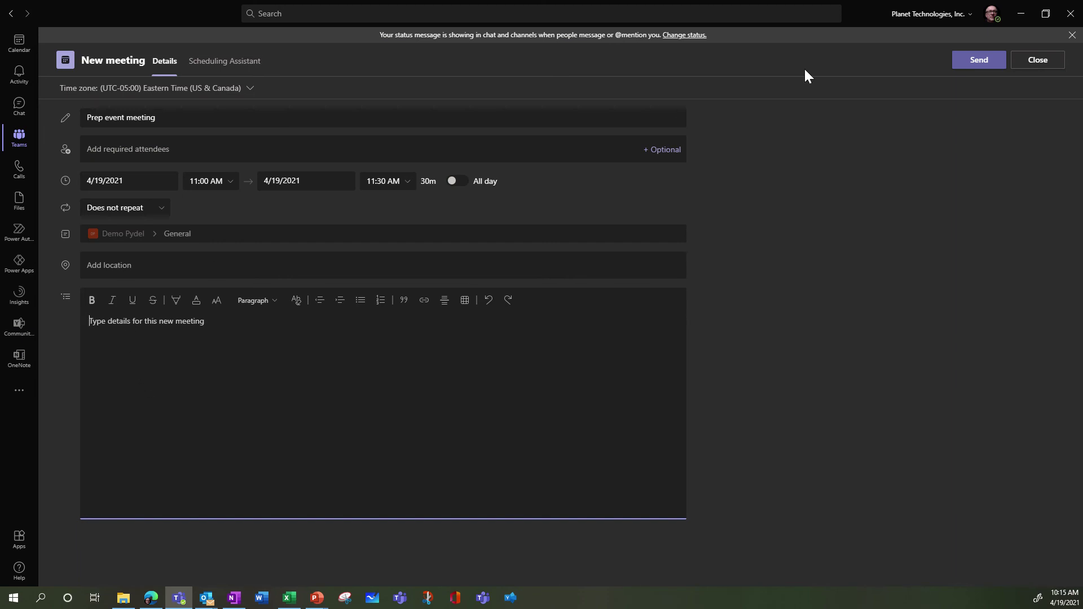
{"action": "left_click", "coordinate": [977, 59]}
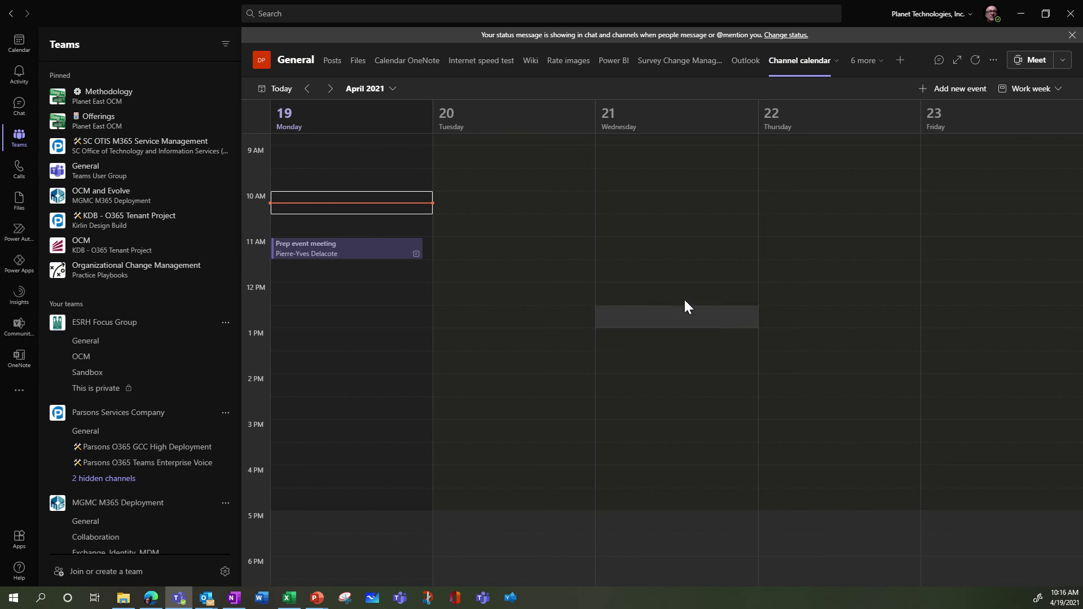
Step: Open the General channel's Files library in SharePoint from the Files tab
{"action": "left_click", "coordinate": [358, 64]}
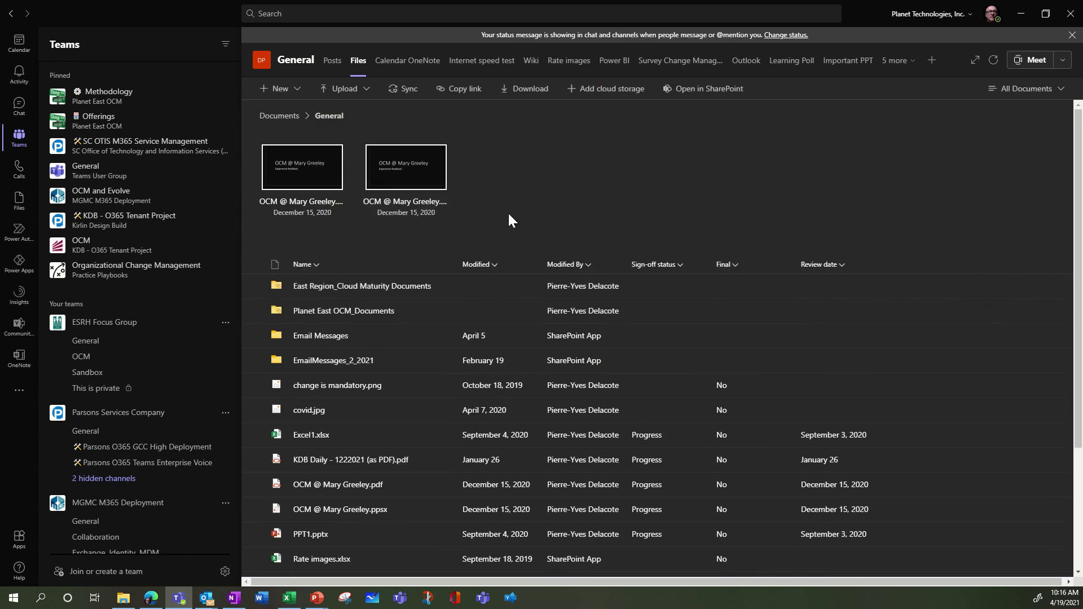
{"action": "left_click", "coordinate": [694, 90]}
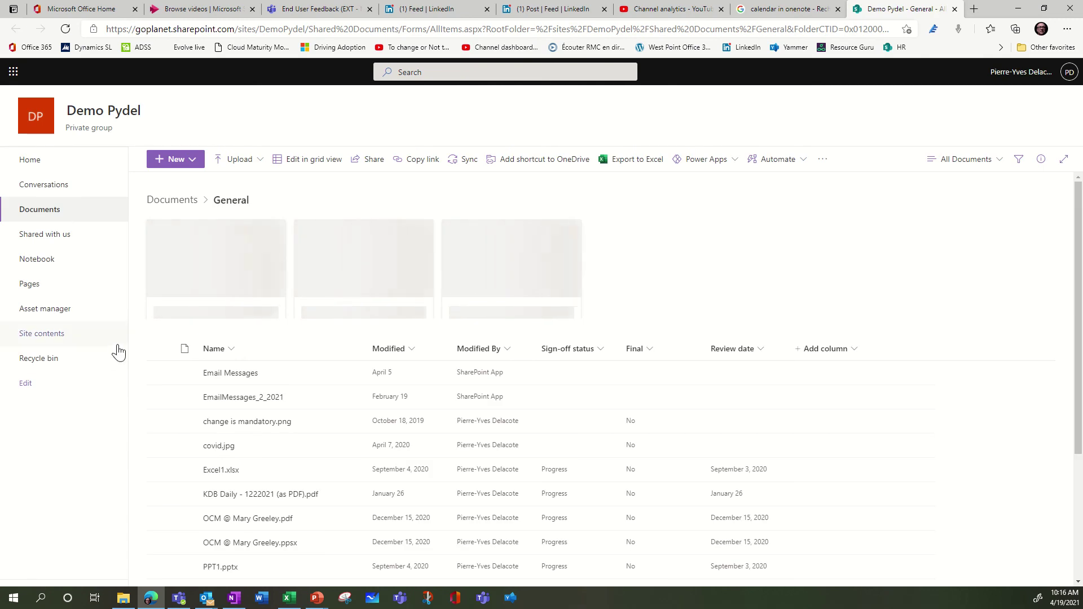
Step: From Site contents, add a new app by searching 'calendar' and picking the Calendar app
{"action": "left_click", "coordinate": [46, 339]}
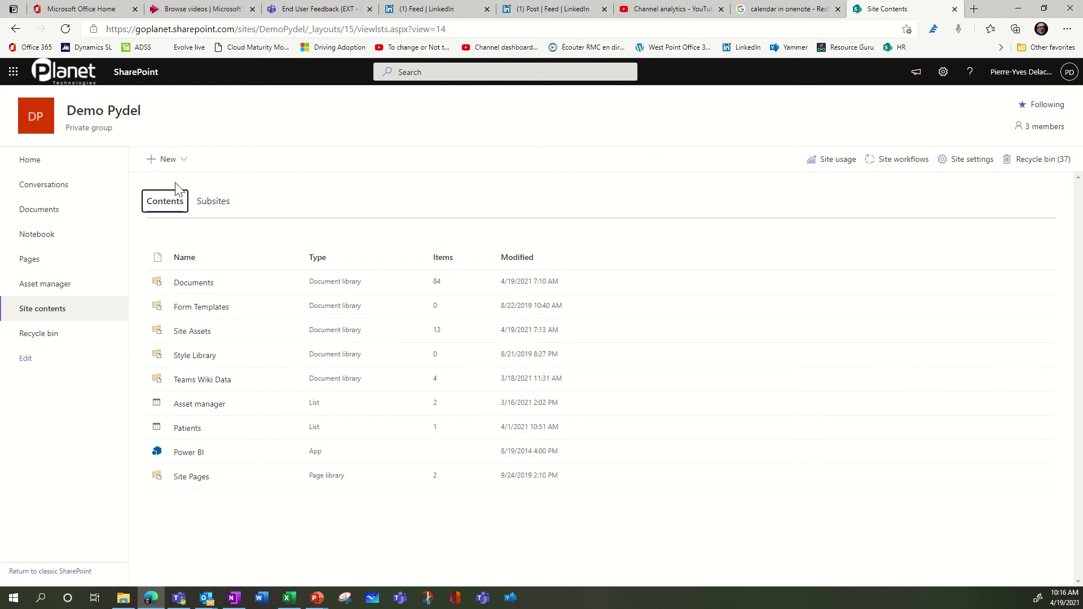
{"action": "left_click", "coordinate": [184, 161]}
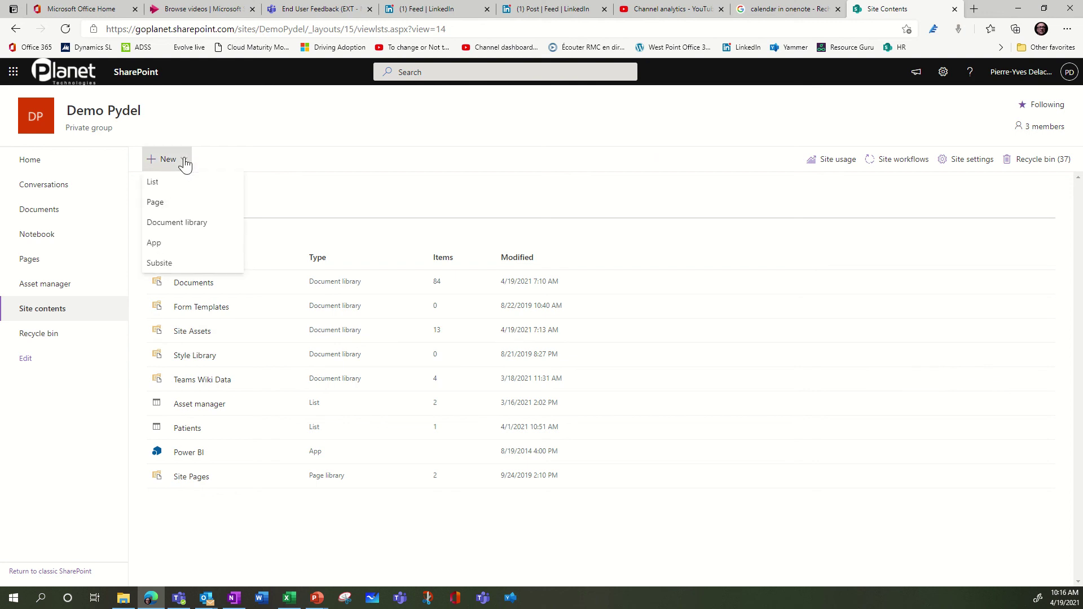
{"action": "left_click", "coordinate": [175, 244]}
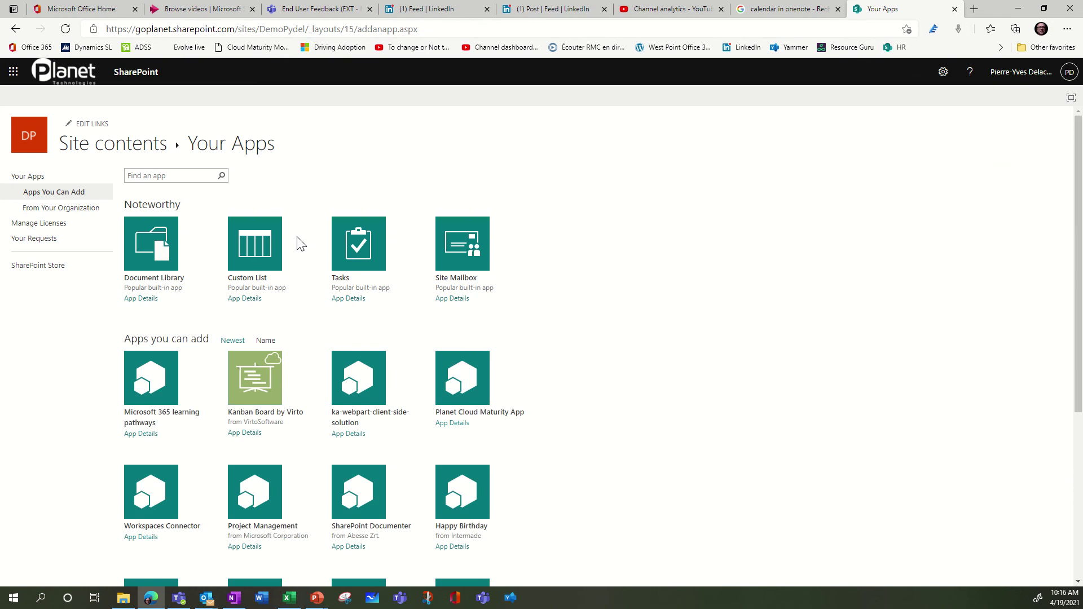
{"action": "left_click", "coordinate": [174, 178]}
{"action": "type", "text": "calendar"}
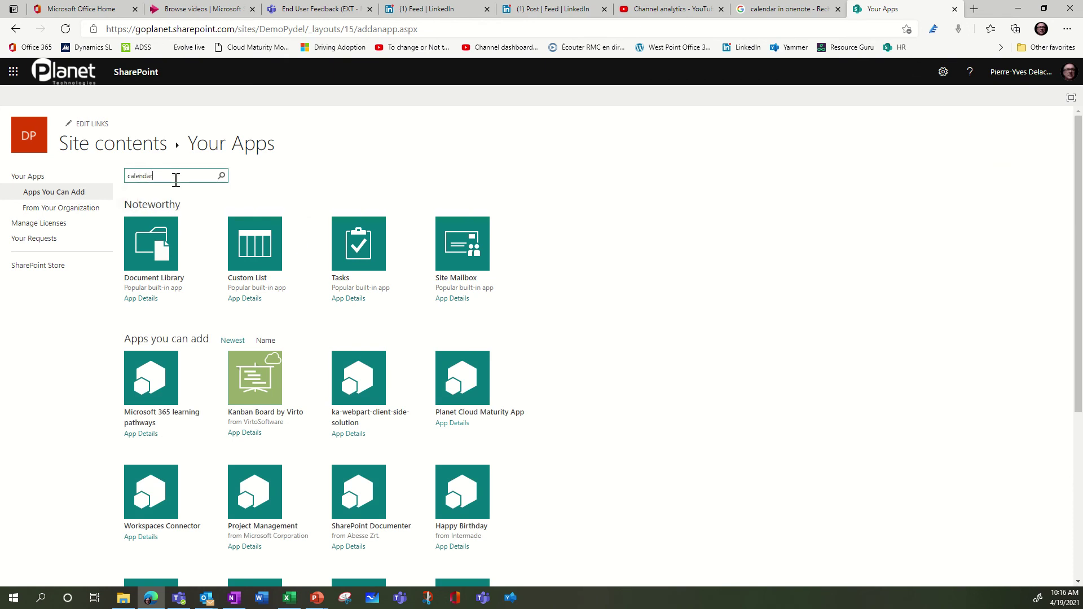
{"action": "key", "text": "Return"}
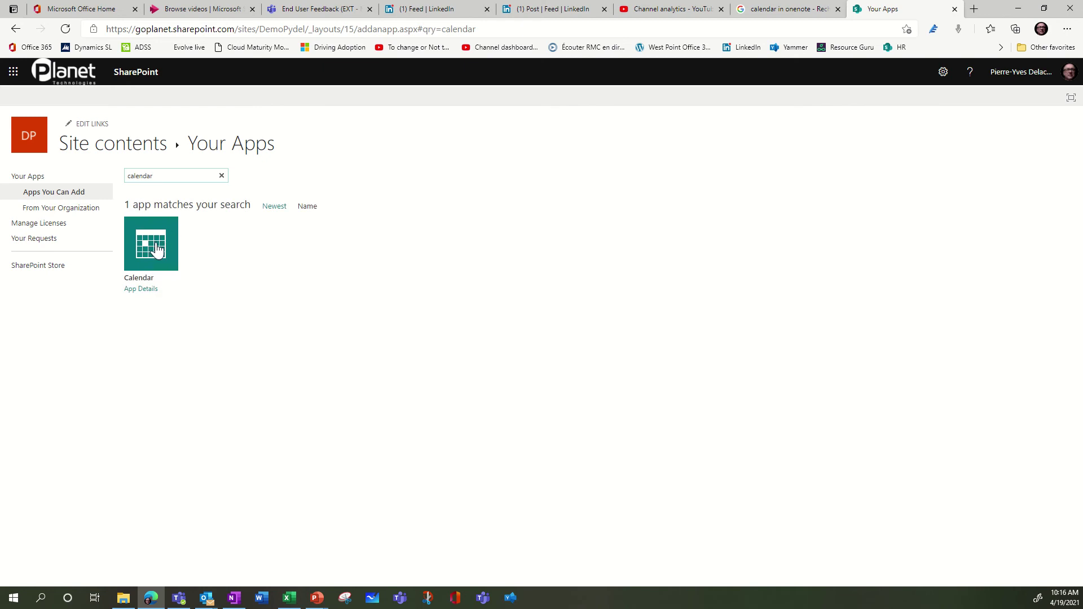
{"action": "left_click", "coordinate": [152, 249]}
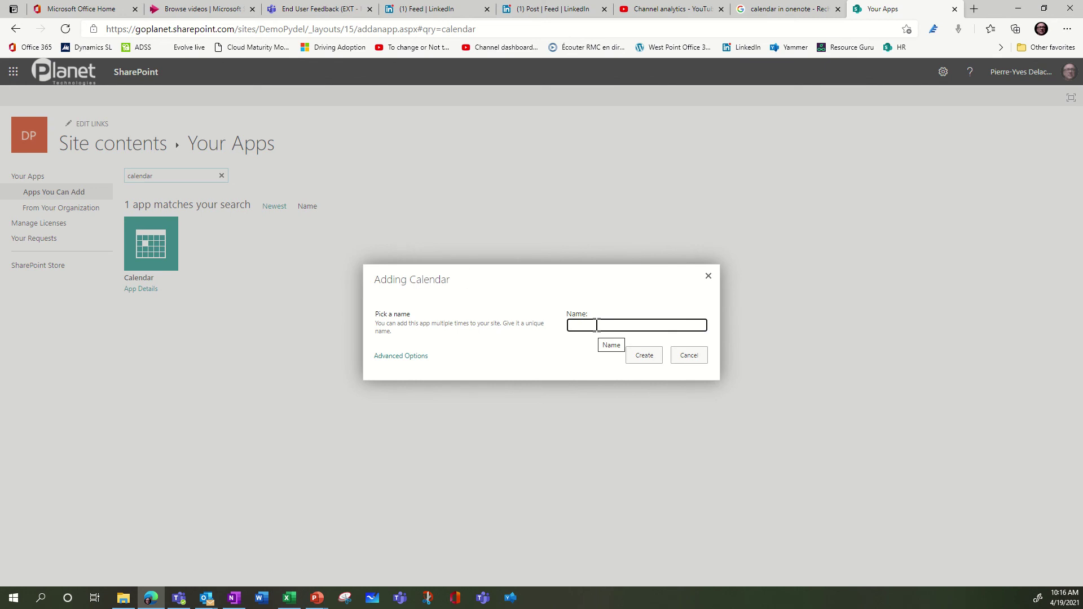
Step: Name the new calendar 'Team calendar' and create it
{"action": "type", "text": "Teams calendat"}
{"action": "key", "text": "BackSpace"}
{"action": "left_click", "coordinate": [591, 326]}
{"action": "key", "text": "BackSpace"}
{"action": "left_click", "coordinate": [646, 357]}
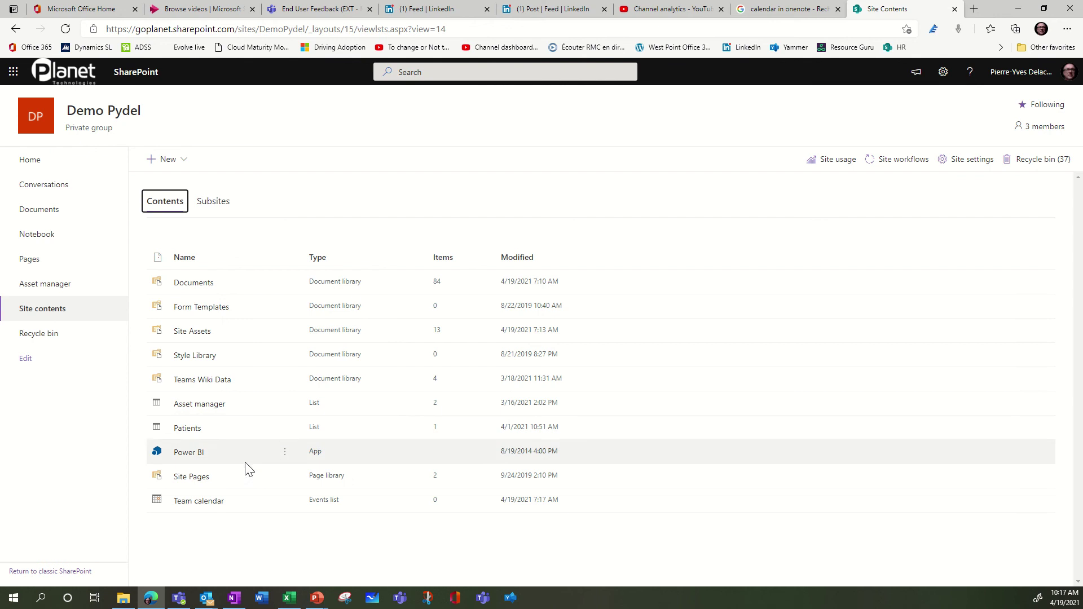
Step: Open the Team calendar and start a new event titled 'Prep event' on 13 April
{"action": "left_click", "coordinate": [197, 504]}
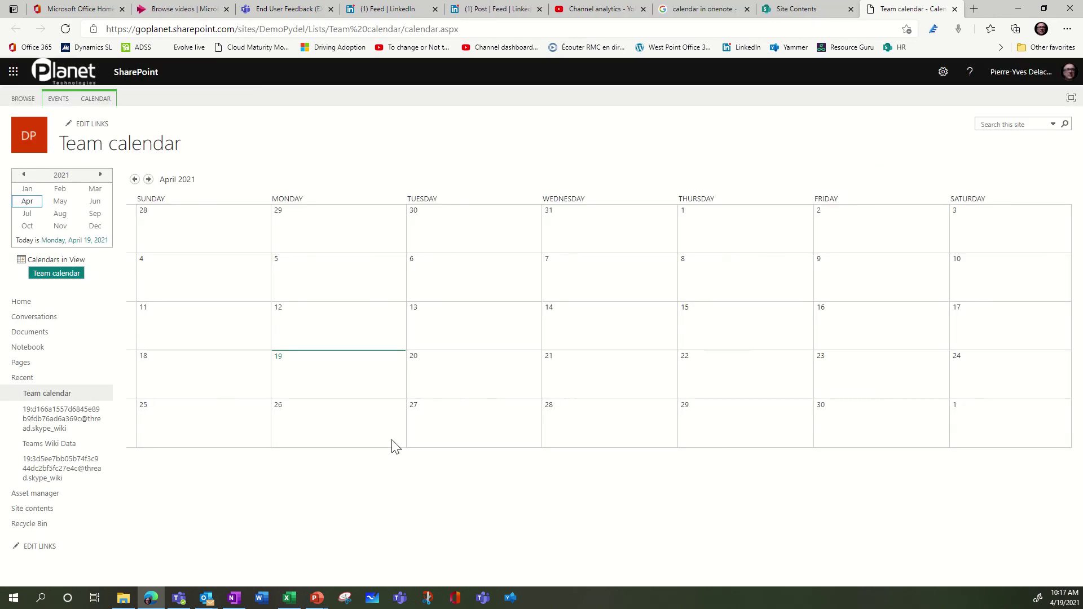
{"action": "mouse_move", "coordinate": [333, 329]}
{"action": "left_click", "coordinate": [492, 341]}
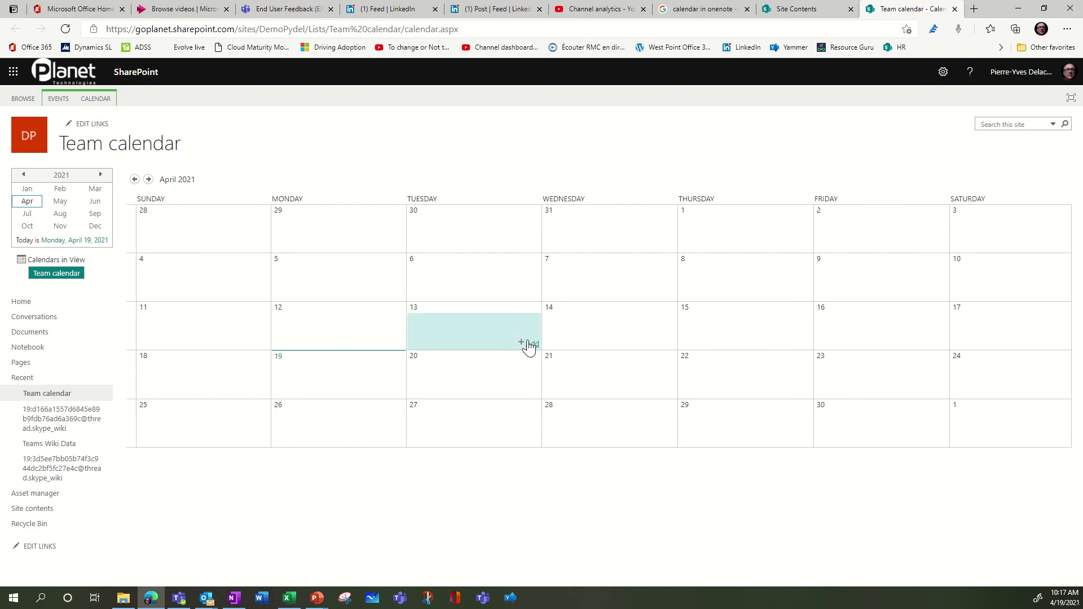
{"action": "left_click", "coordinate": [530, 344]}
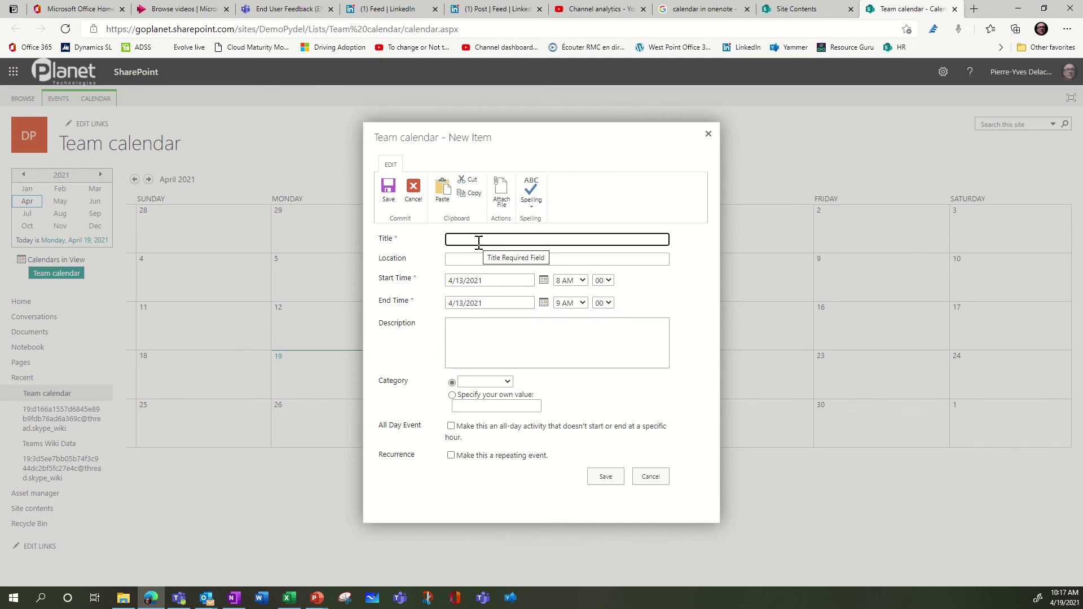
{"action": "type", "text": "rep"}
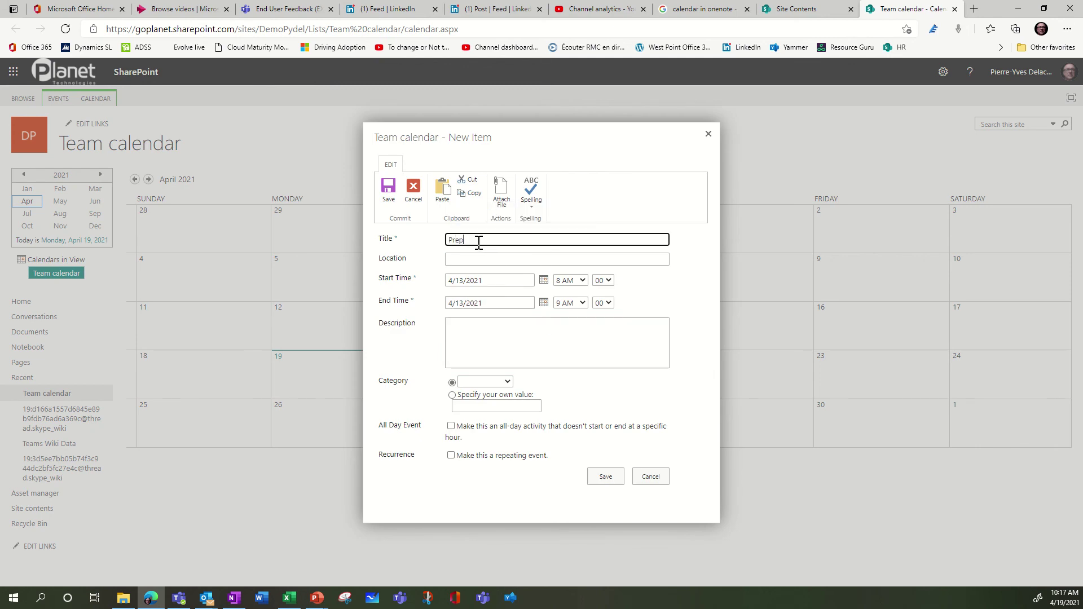
Step: Set the event's start time to 11 AM and save it, then copy the calendar URL and return to Teams
{"action": "left_click", "coordinate": [480, 260]}
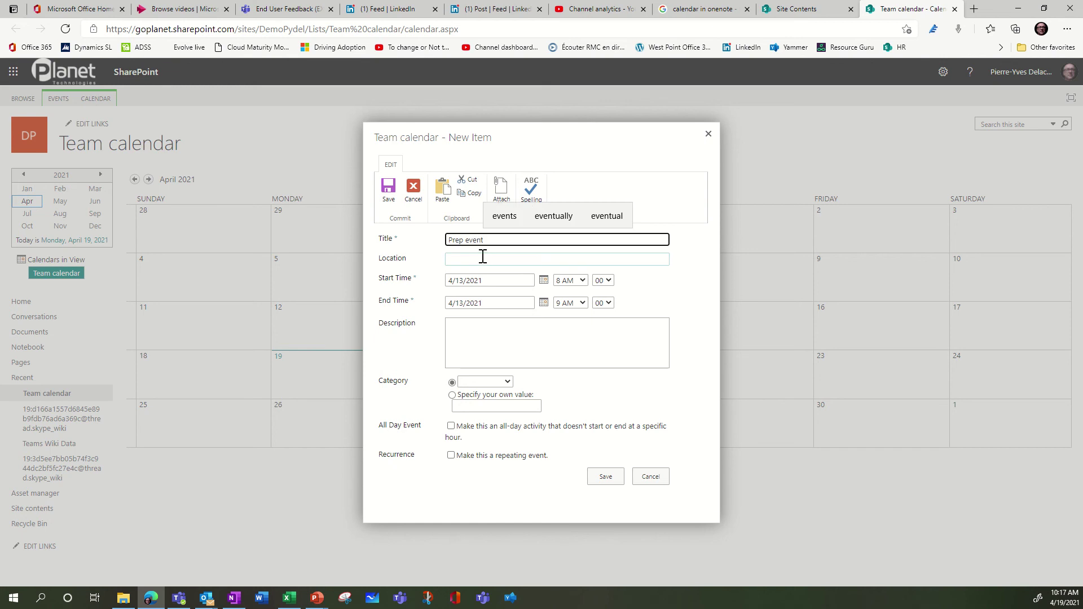
{"action": "left_click", "coordinate": [494, 336]}
{"action": "left_click", "coordinate": [481, 383]}
{"action": "left_click", "coordinate": [489, 389]}
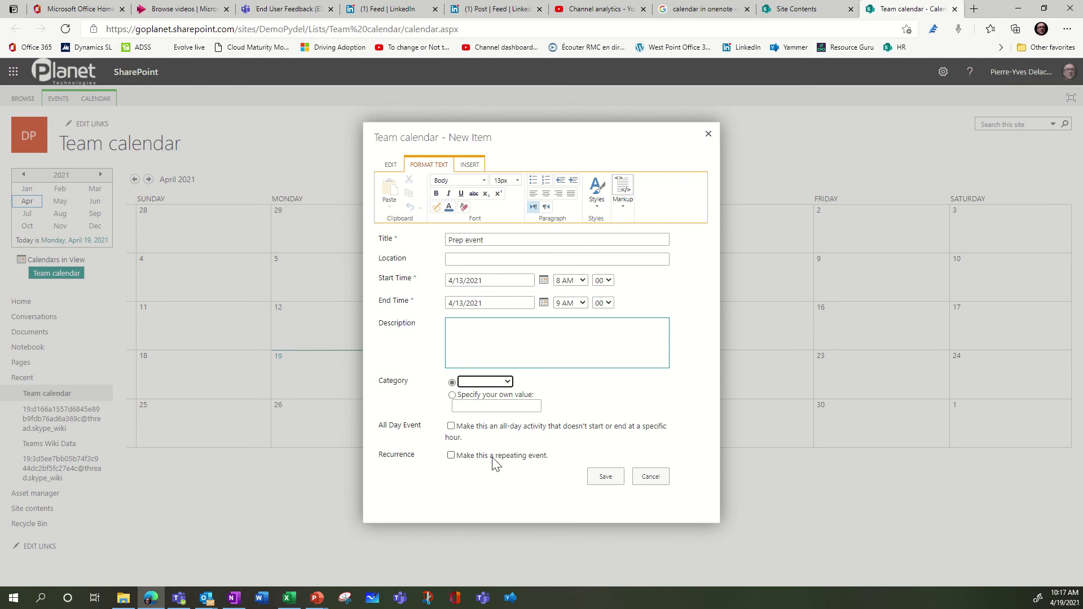
{"action": "left_click", "coordinate": [583, 281]}
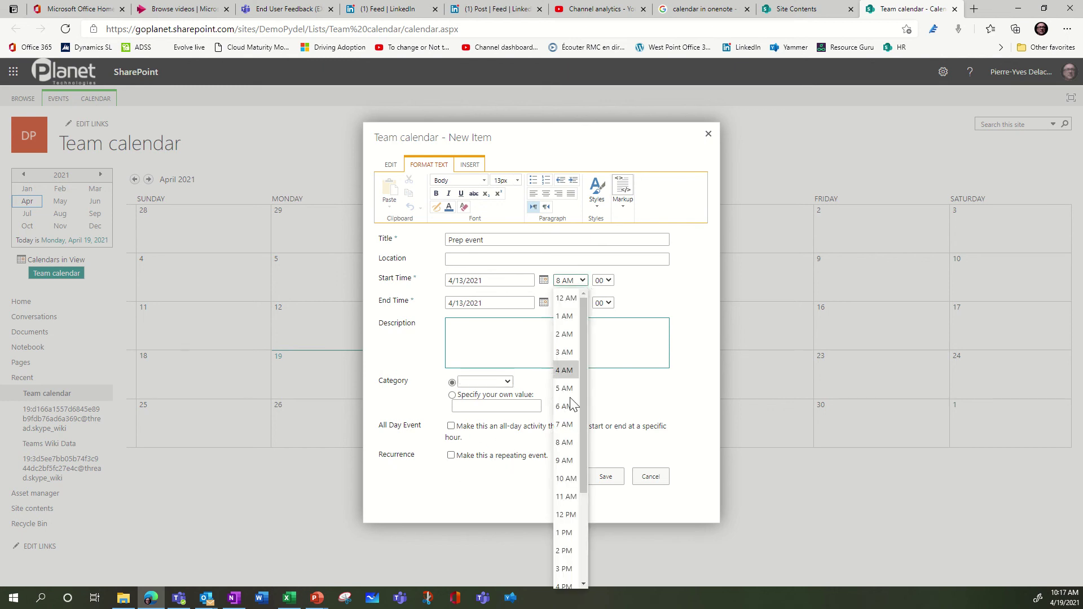
{"action": "left_click", "coordinate": [566, 499]}
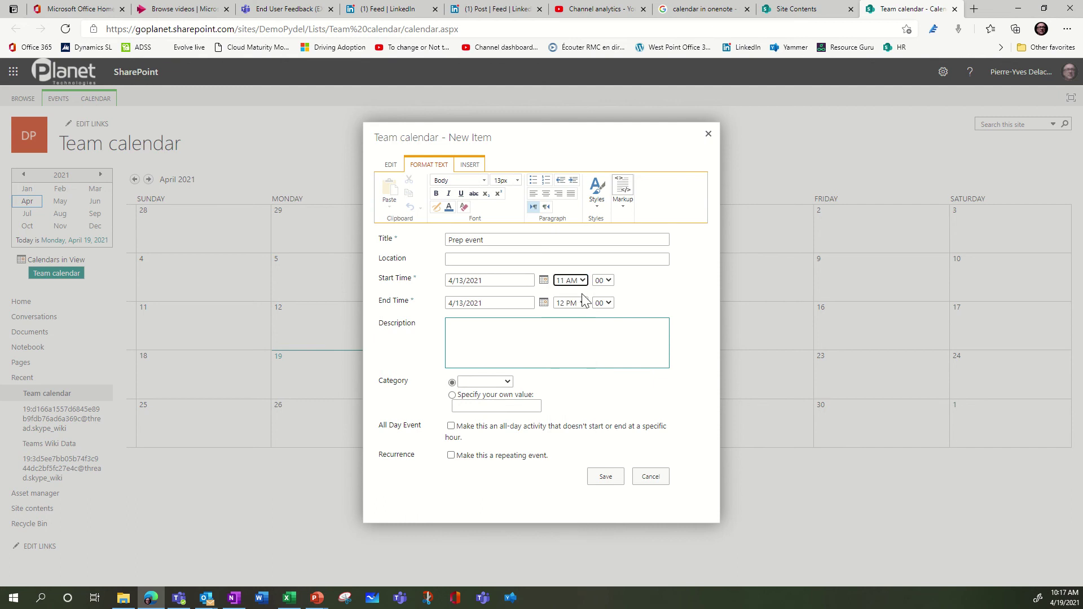
{"action": "left_click", "coordinate": [605, 478]}
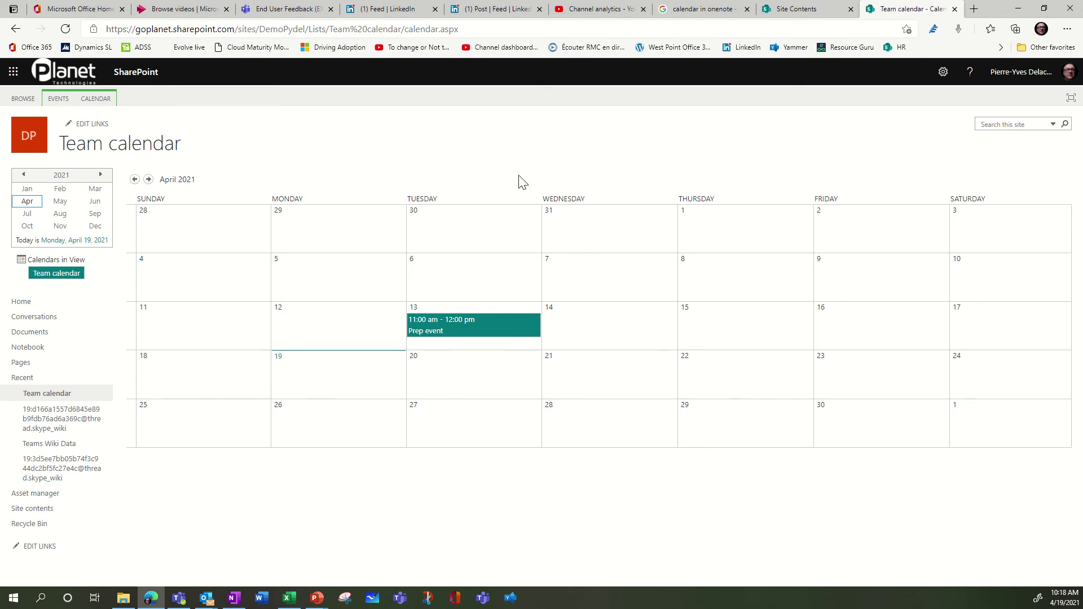
{"action": "left_click", "coordinate": [397, 27]}
{"action": "key", "text": "ctrl+c"}
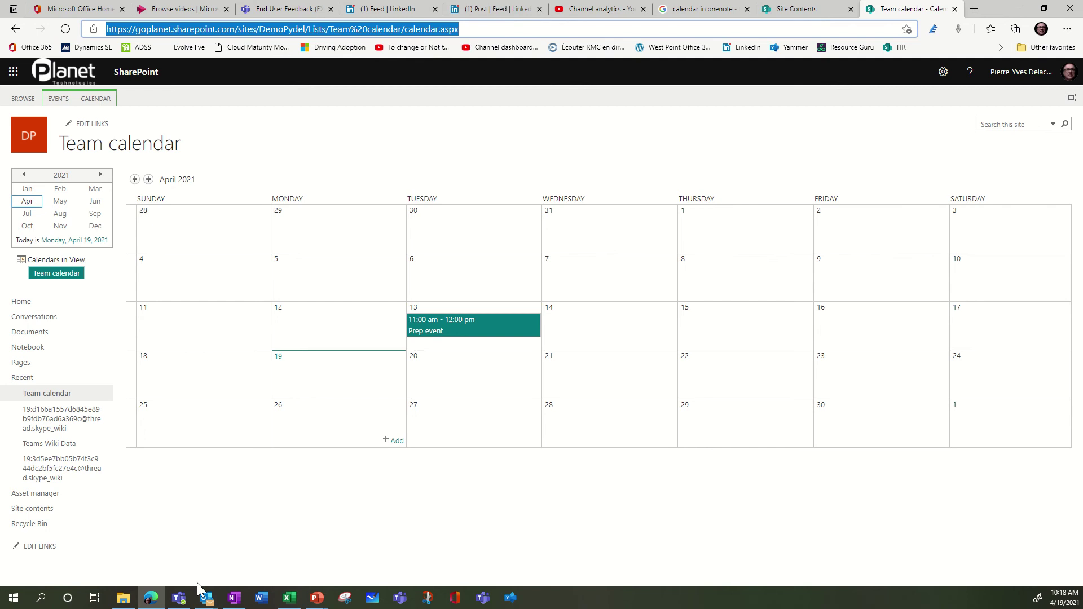
{"action": "left_click", "coordinate": [180, 598]}
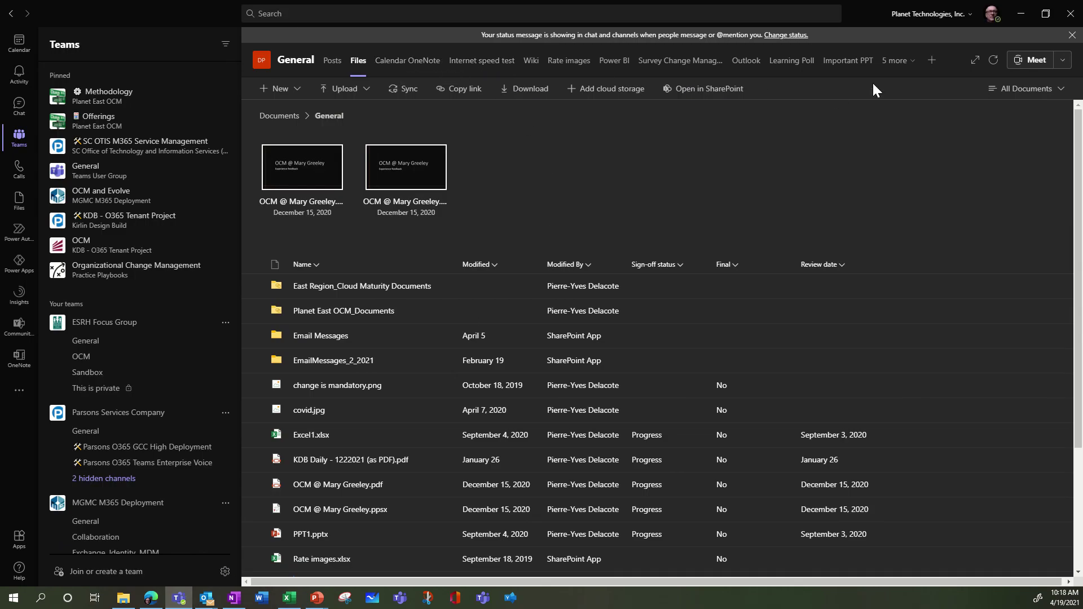
Step: Add a Website tab named 'Team calendar' using the pasted SharePoint calendar URL
{"action": "left_click", "coordinate": [931, 62]}
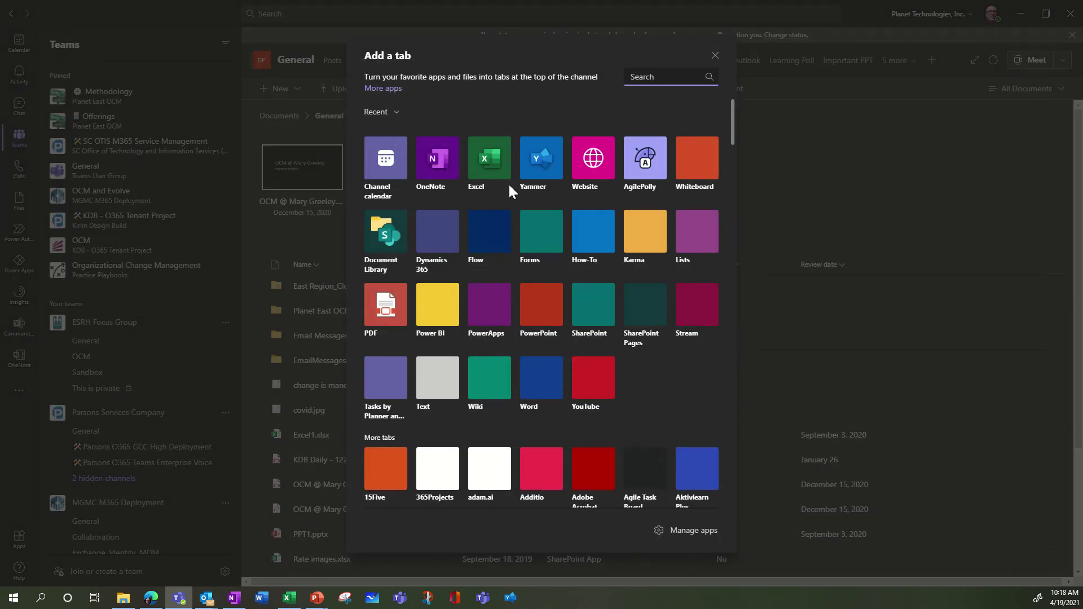
{"action": "left_click", "coordinate": [593, 159]}
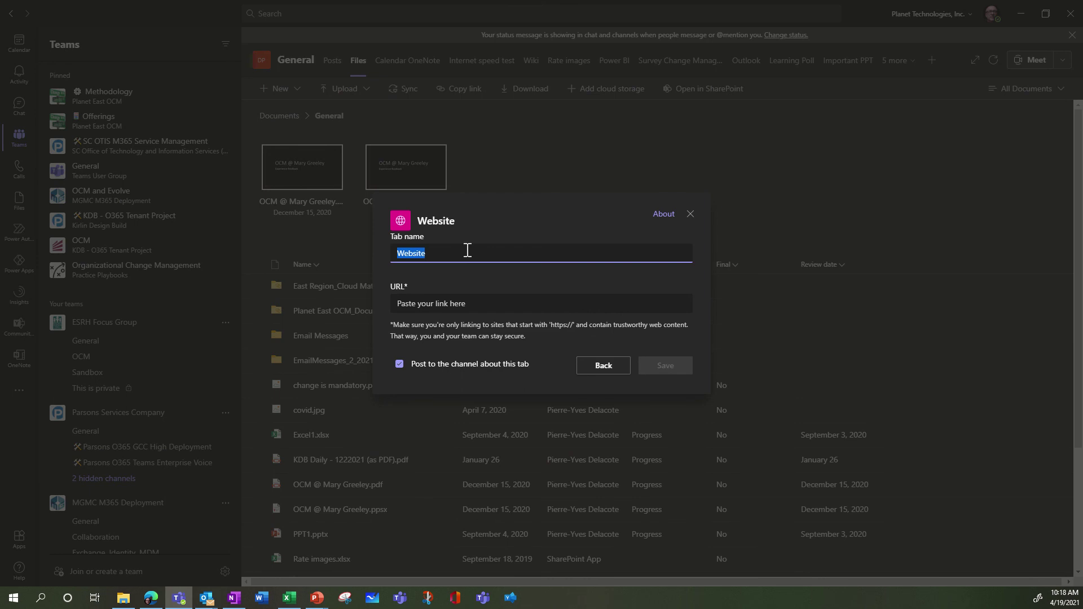
{"action": "type", "text": "Team calendar"}
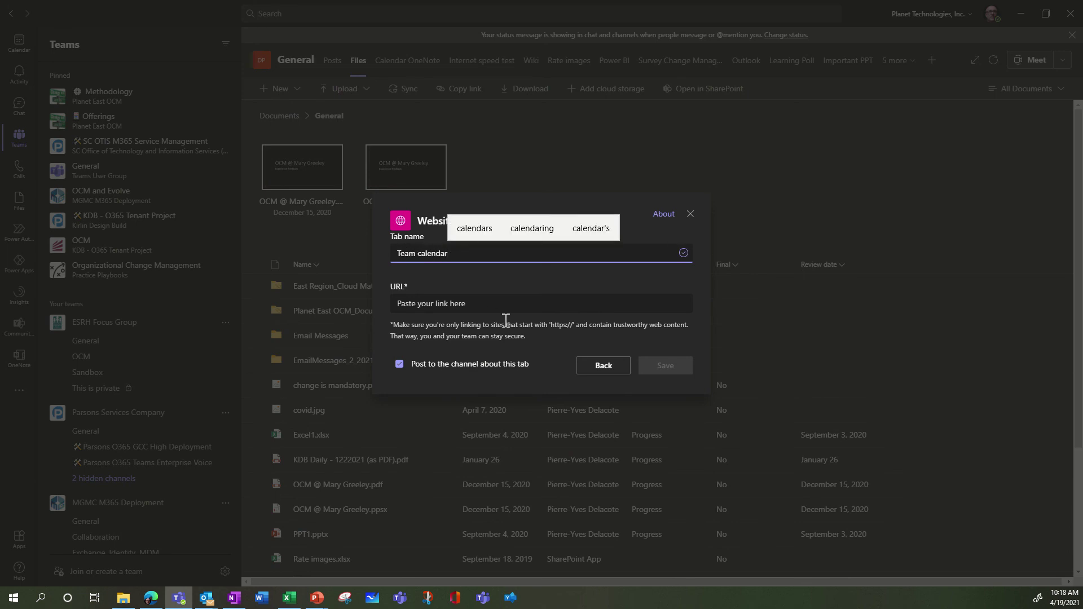
{"action": "left_click", "coordinate": [501, 308]}
{"action": "key", "text": "ctrl+v"}
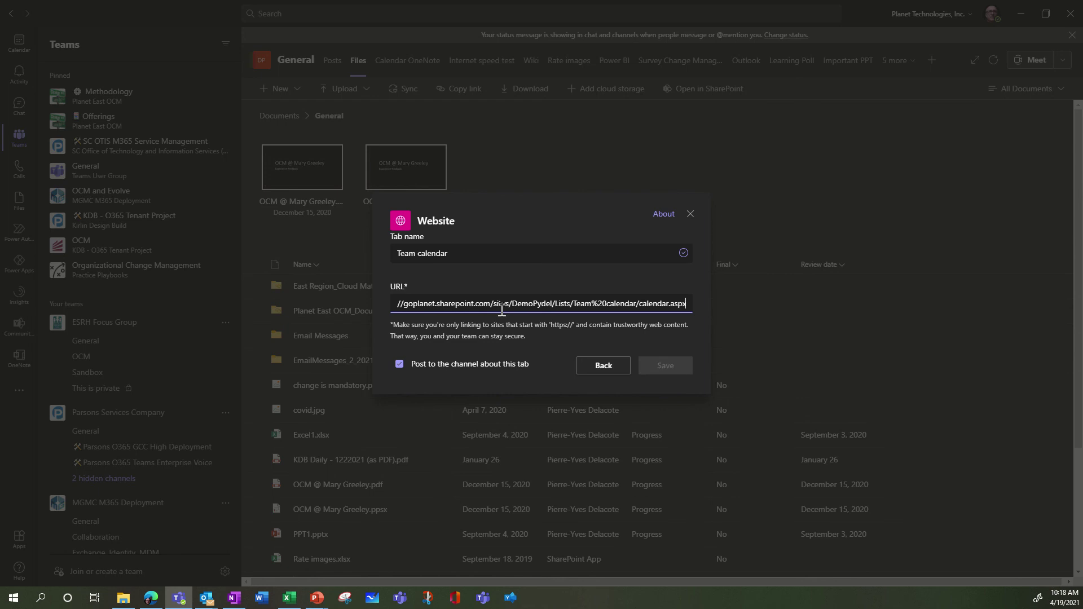
{"action": "left_click", "coordinate": [677, 367]}
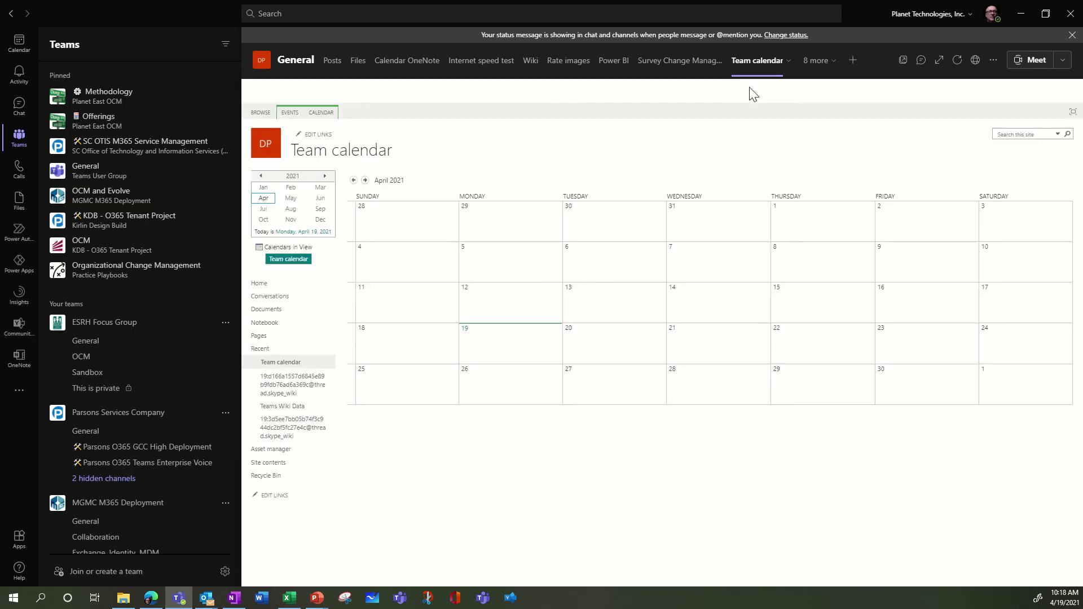
Step: Drag the Team calendar tab to sit right after Files
{"action": "left_click_drag", "start_coordinate": [762, 64], "coordinate": [370, 73]}
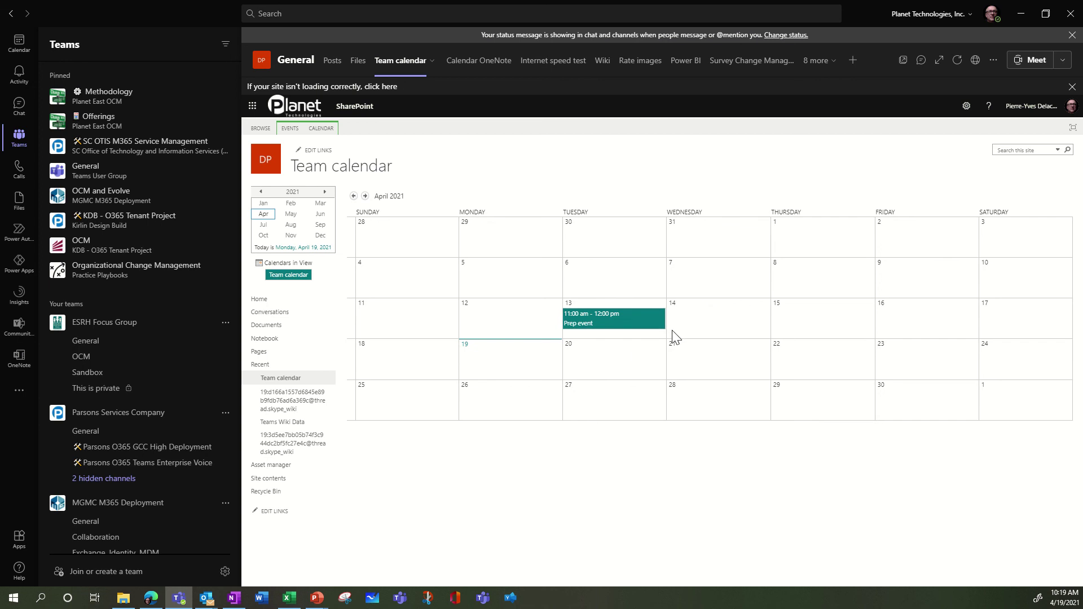
Step: Show the SharePoint CALENDAR ribbon commands inside the Team calendar tab
{"action": "left_click", "coordinate": [321, 133]}
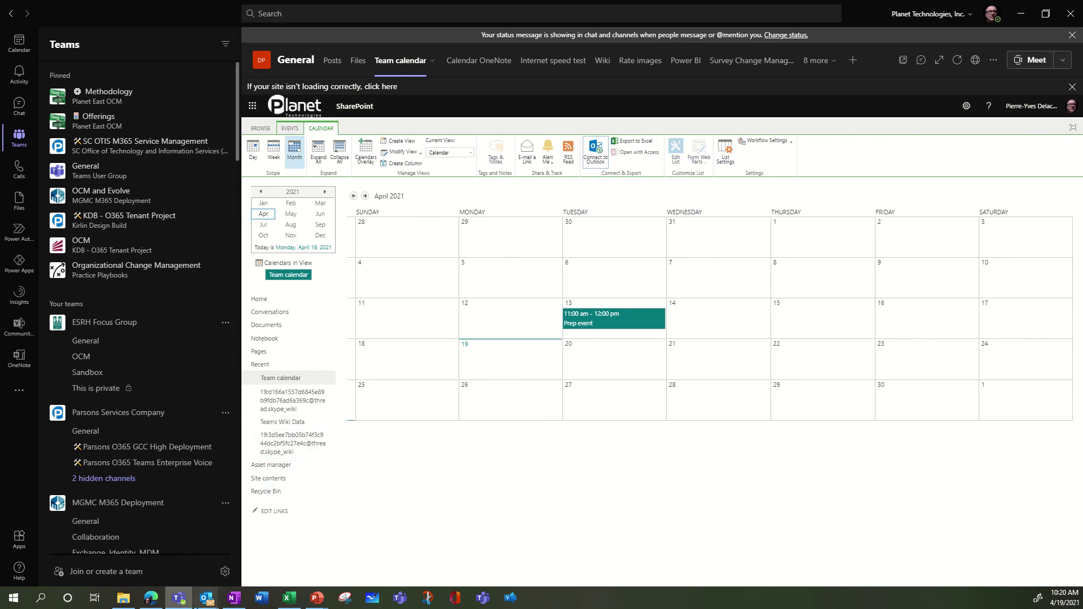
{"action": "mouse_move", "coordinate": [209, 604]}
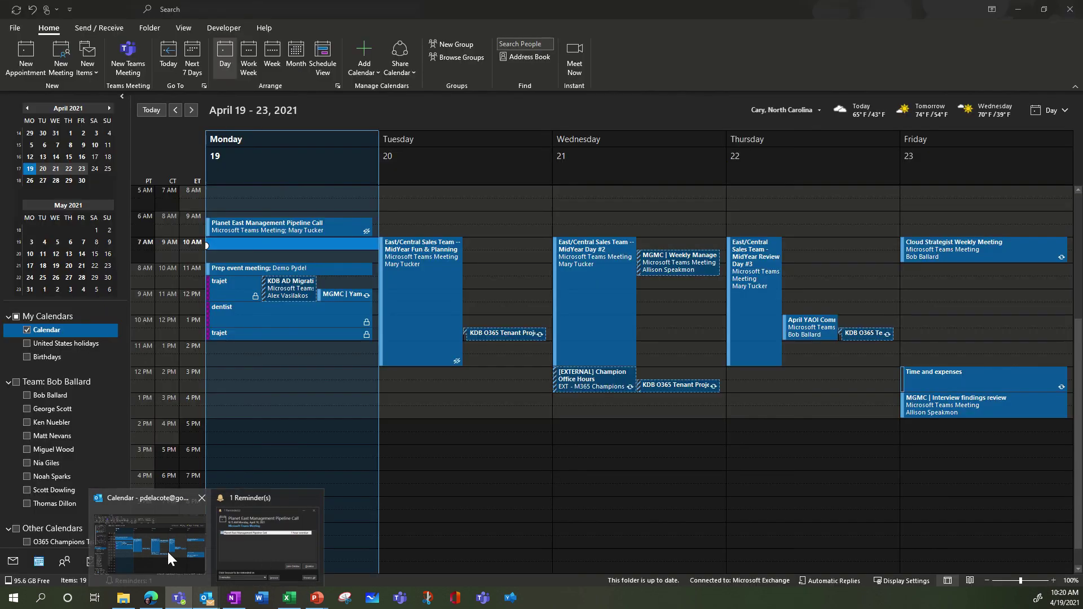
{"action": "left_click", "coordinate": [161, 548]}
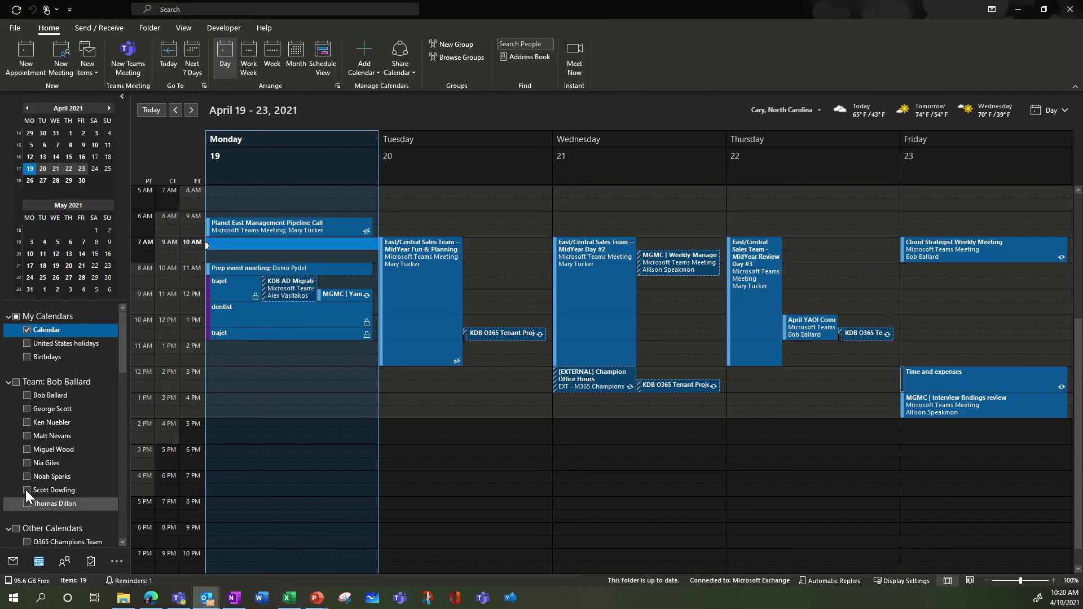
{"action": "scroll", "coordinate": [72, 447], "scroll_direction": "down", "scroll_amount": 3}
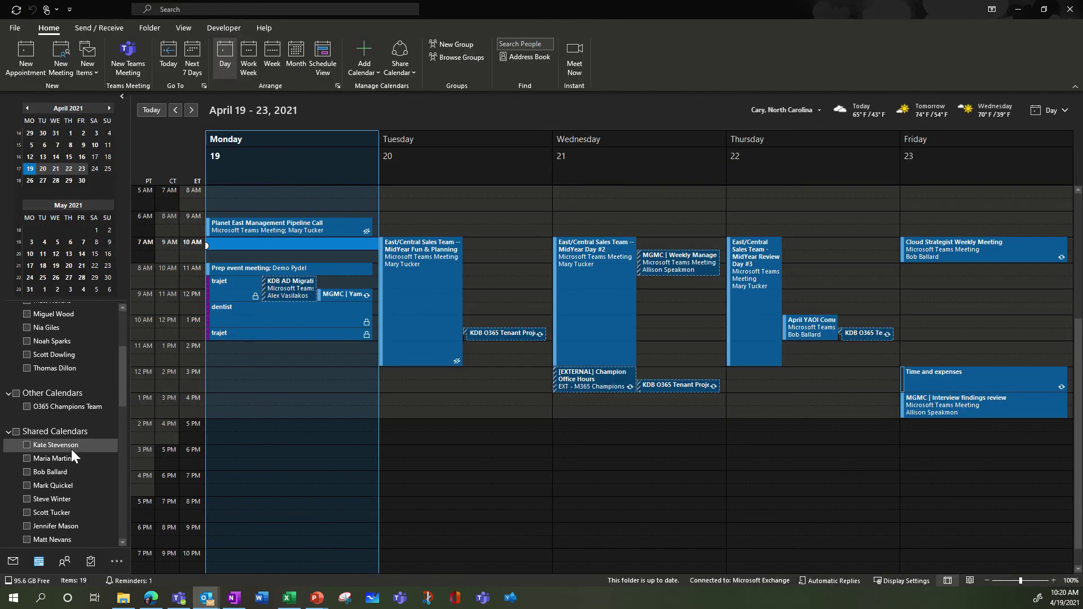
{"action": "scroll", "coordinate": [70, 452], "scroll_direction": "down", "scroll_amount": 5}
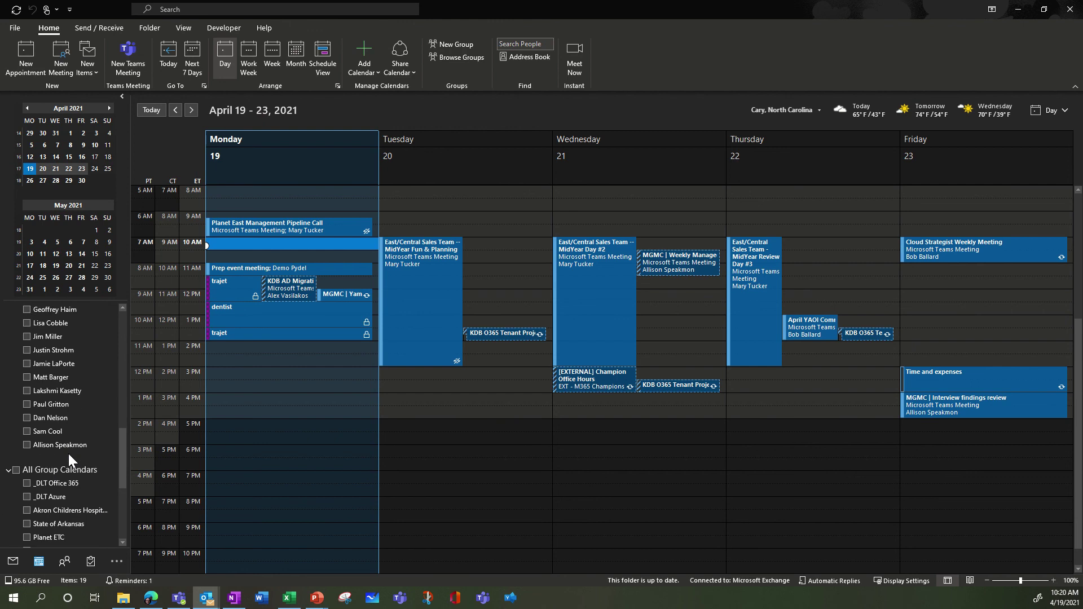
{"action": "scroll", "coordinate": [69, 454], "scroll_direction": "up", "scroll_amount": 8}
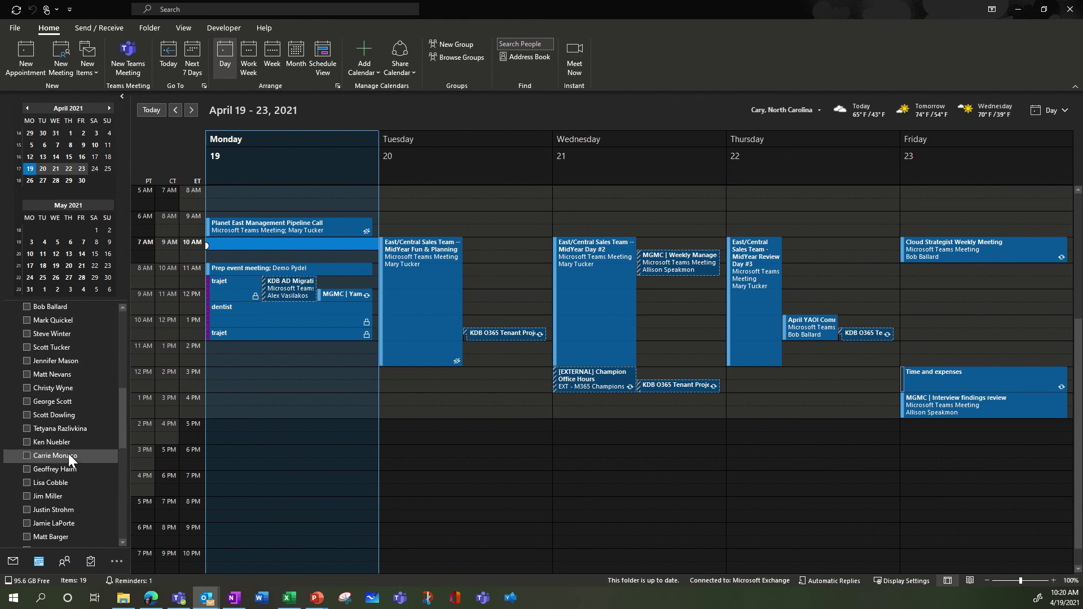
{"action": "scroll", "coordinate": [69, 454], "scroll_direction": "up", "scroll_amount": 6}
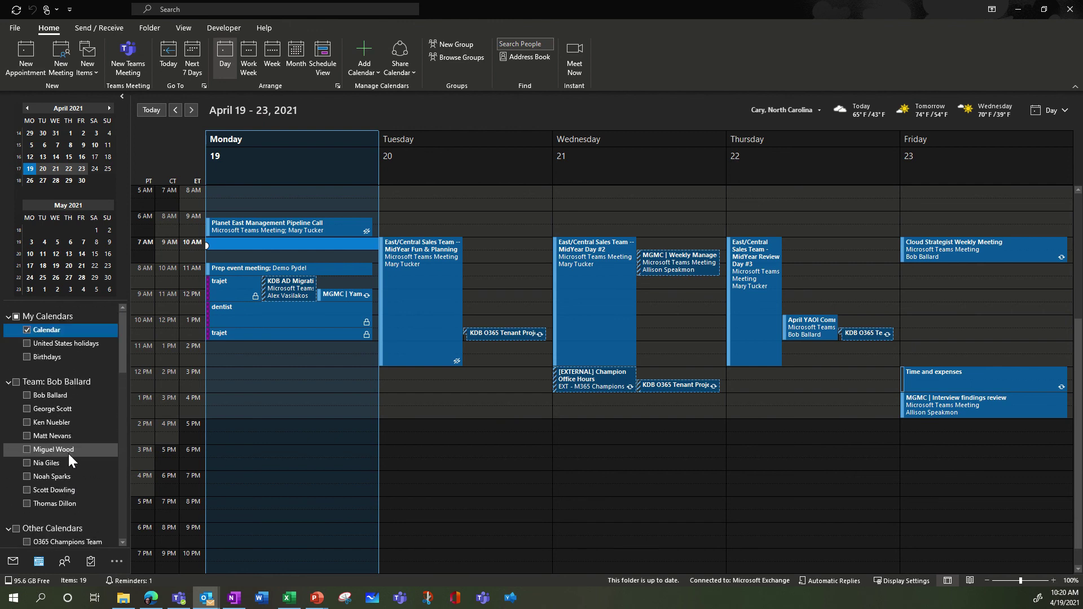
{"action": "scroll", "coordinate": [68, 454], "scroll_direction": "down", "scroll_amount": 12}
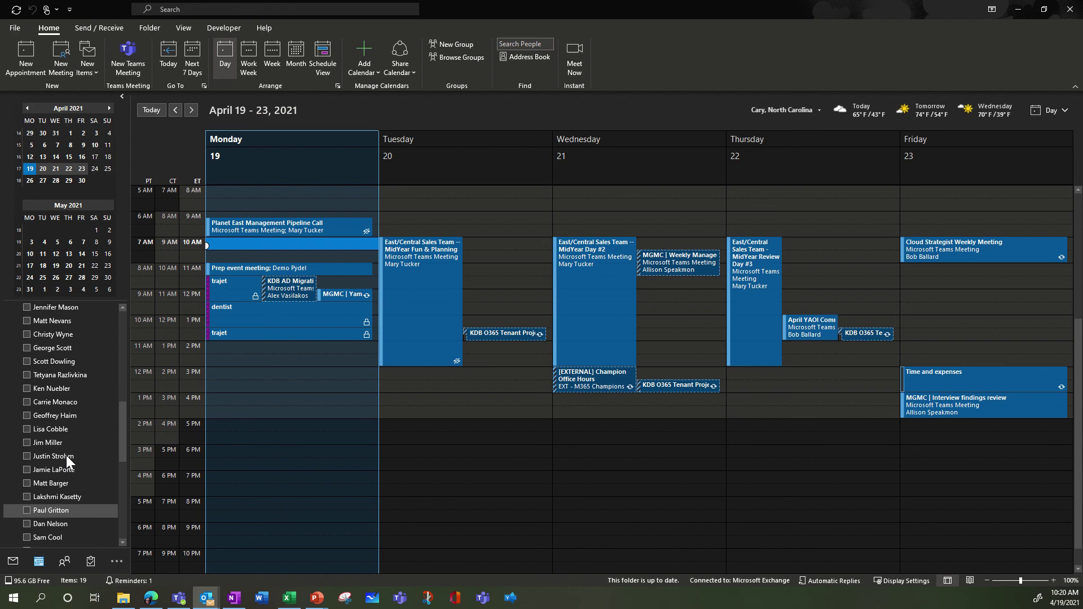
{"action": "scroll", "coordinate": [65, 454], "scroll_direction": "down", "scroll_amount": 6}
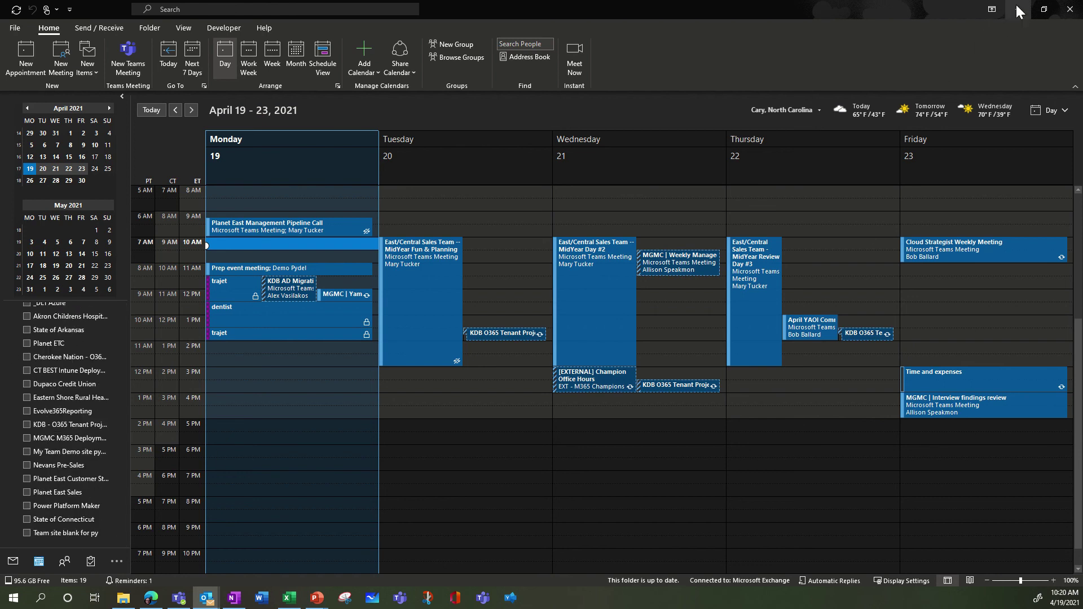
{"action": "left_click", "coordinate": [180, 599]}
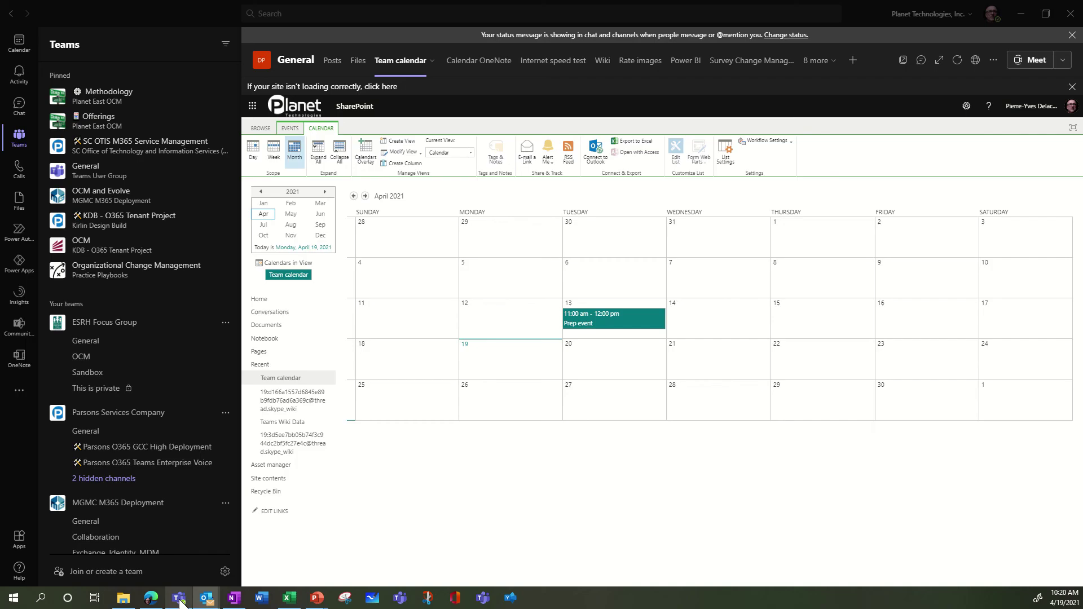
Step: Try Connect to Outlook, then open the Team calendar page in the browser via Go to website
{"action": "left_click", "coordinate": [597, 154]}
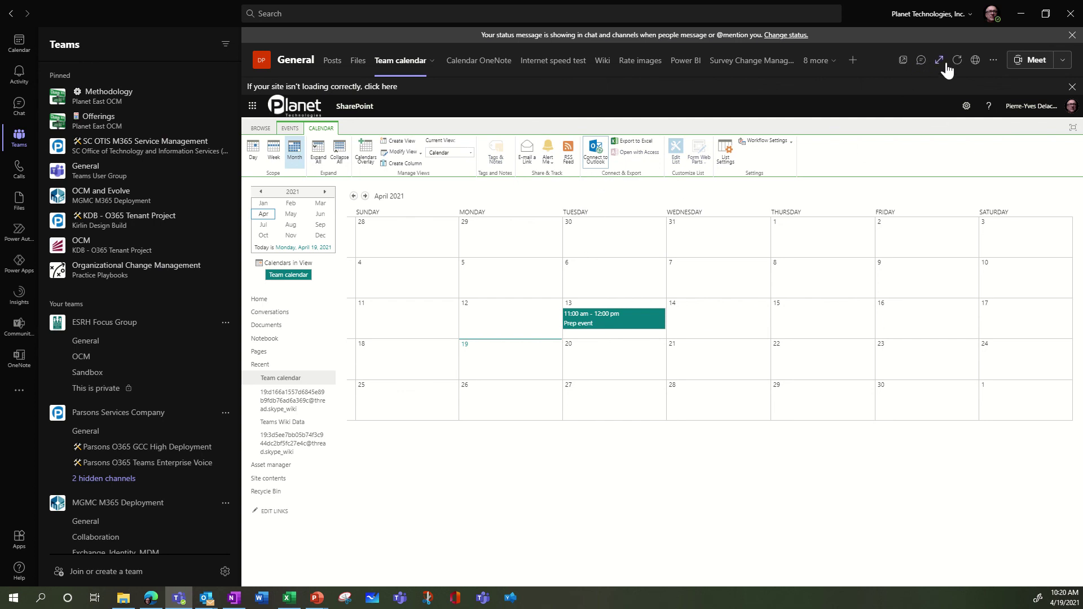
{"action": "left_click", "coordinate": [975, 61]}
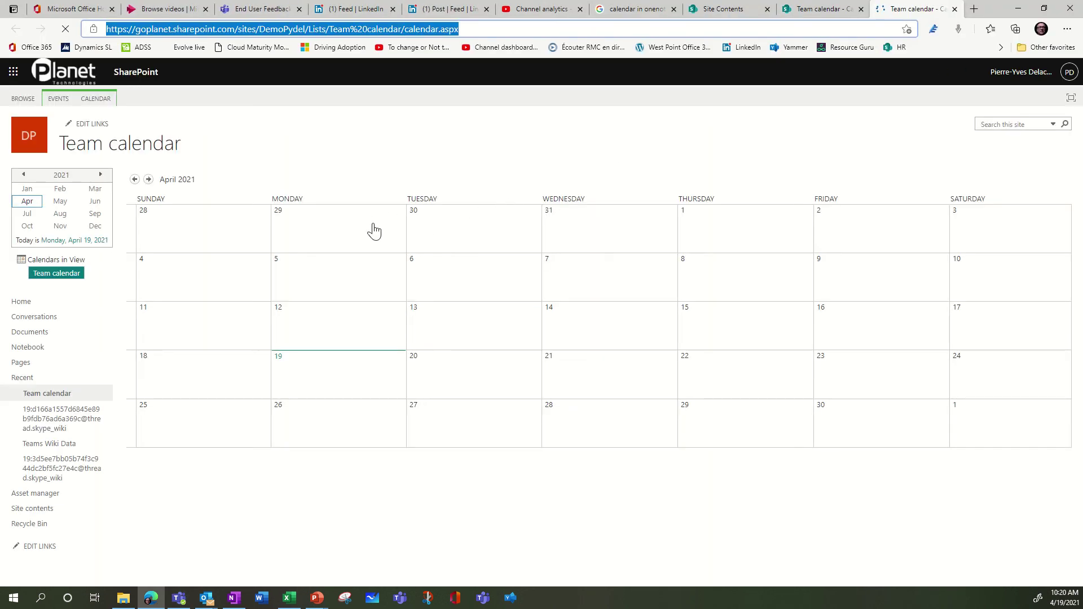
Step: Connect the SharePoint Team calendar to Outlook from Edge and allow the site to open Outlook
{"action": "left_click", "coordinate": [92, 104]}
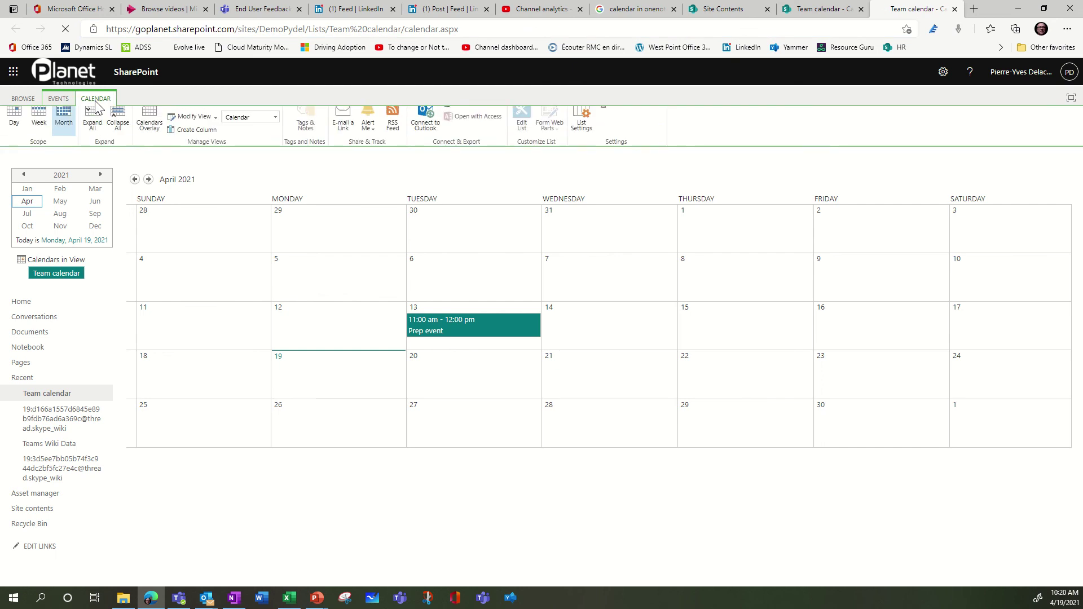
{"action": "left_click", "coordinate": [428, 130]}
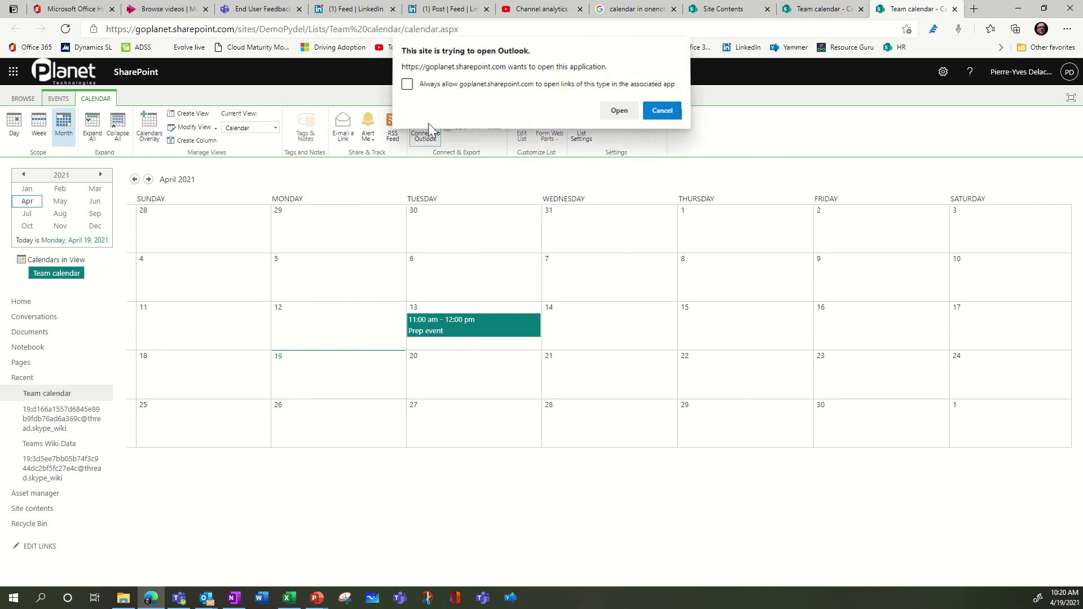
{"action": "left_click", "coordinate": [626, 112]}
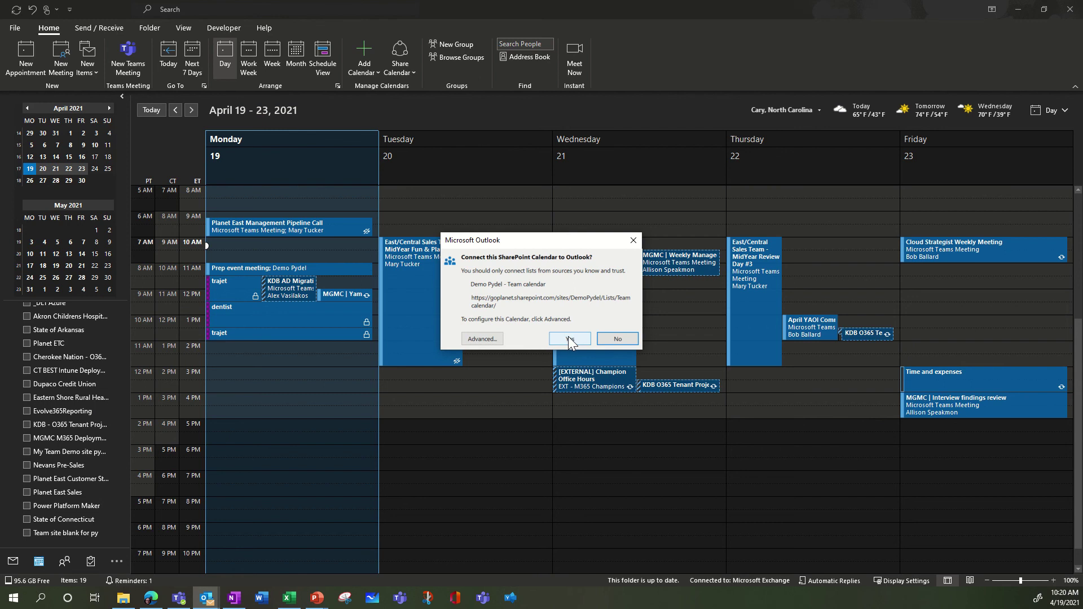
Step: Confirm adding the Demo Pydel Team calendar to Outlook, then go back to Teams
{"action": "left_click", "coordinate": [569, 339]}
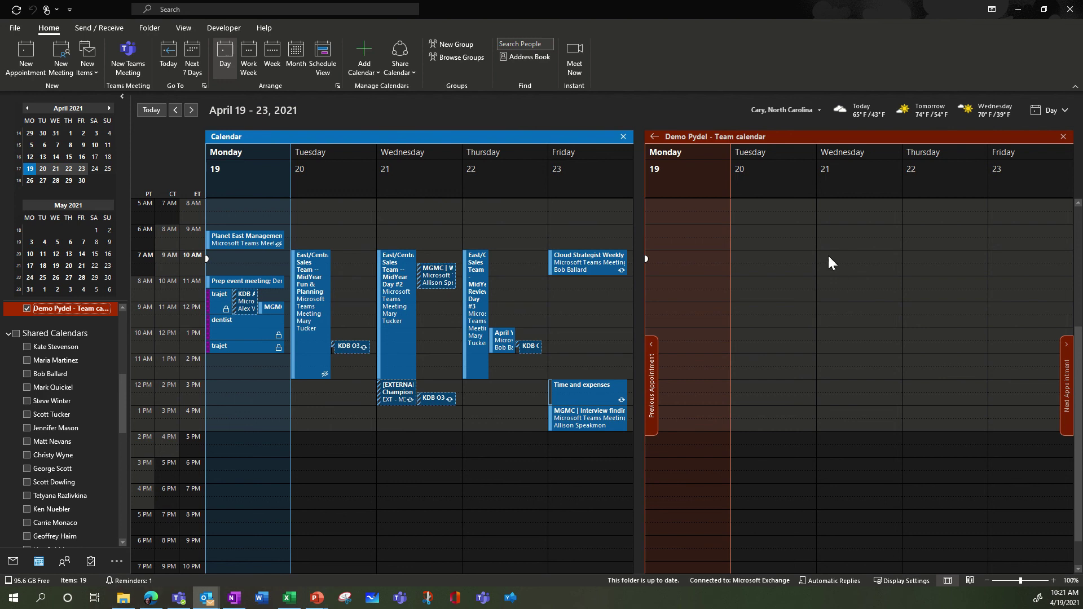
{"action": "left_click", "coordinate": [179, 598]}
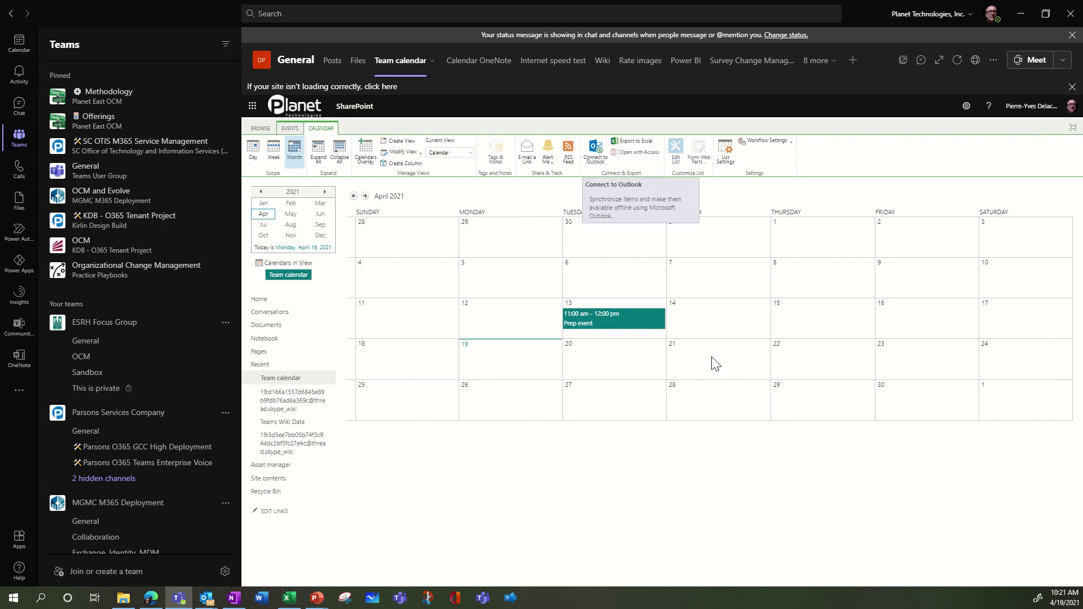
Step: Add a 'Demo Calendar' event on Wednesday 21 April, 8:00–9:00 AM, to the Team calendar
{"action": "left_click", "coordinate": [760, 375]}
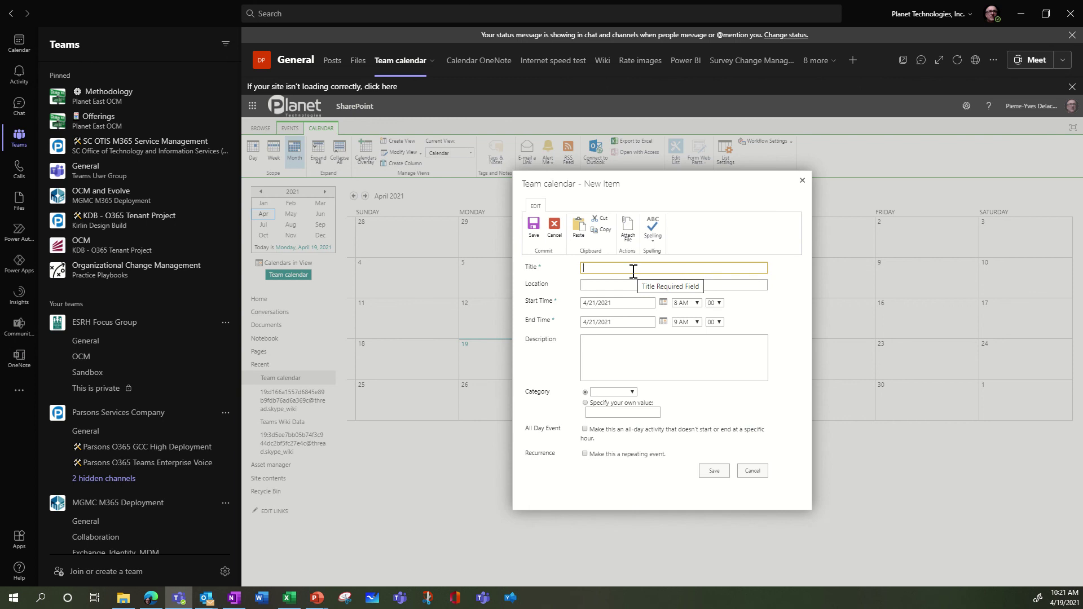
{"action": "type", "text": "Dem"}
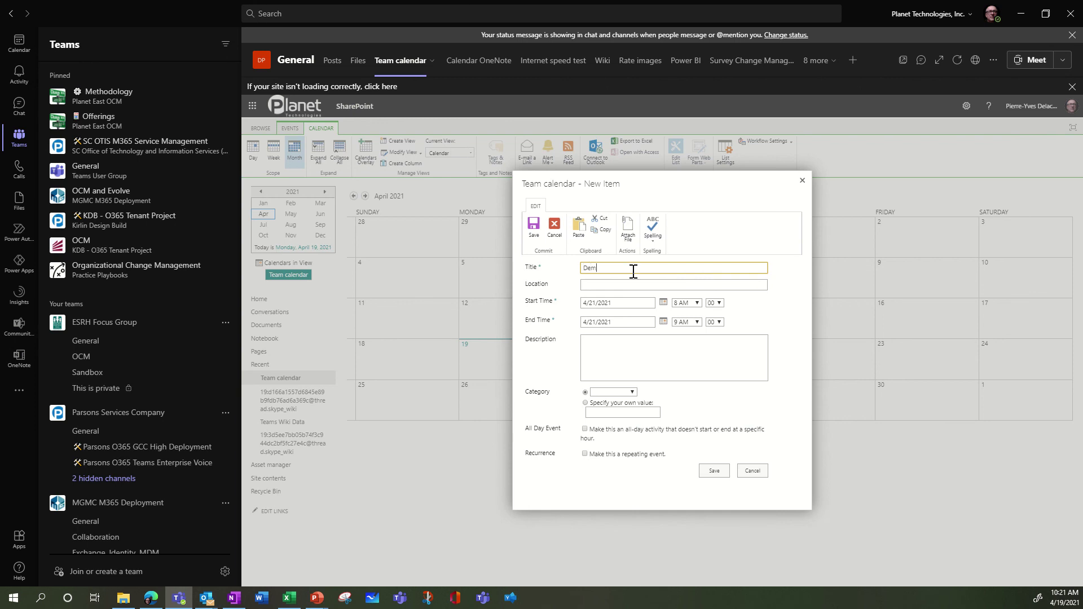
{"action": "type", "text": "o Calendar"}
{"action": "left_click", "coordinate": [714, 470]}
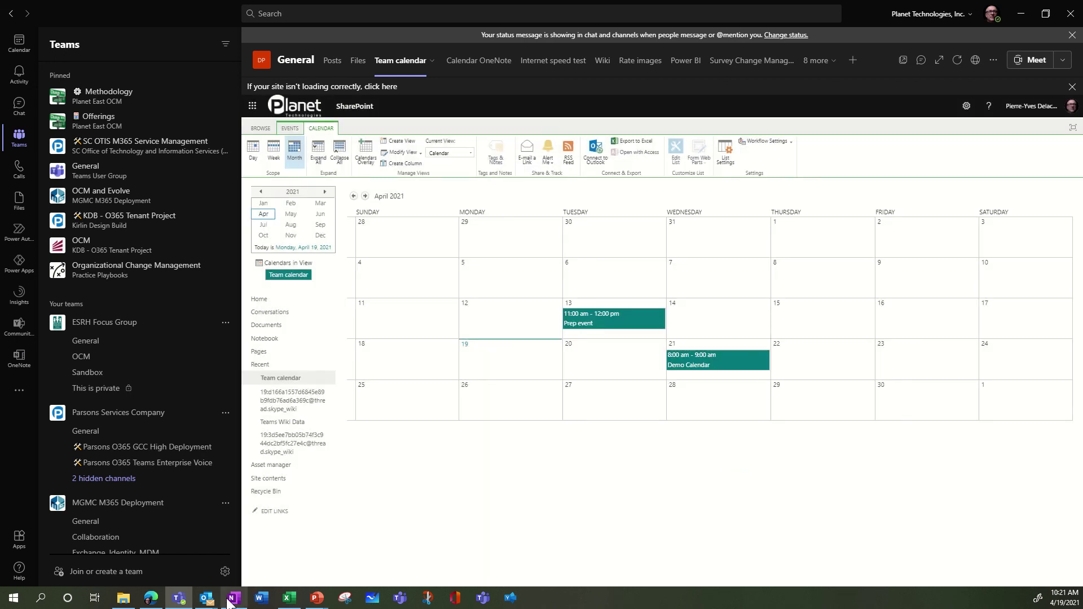
{"action": "left_click", "coordinate": [207, 599]}
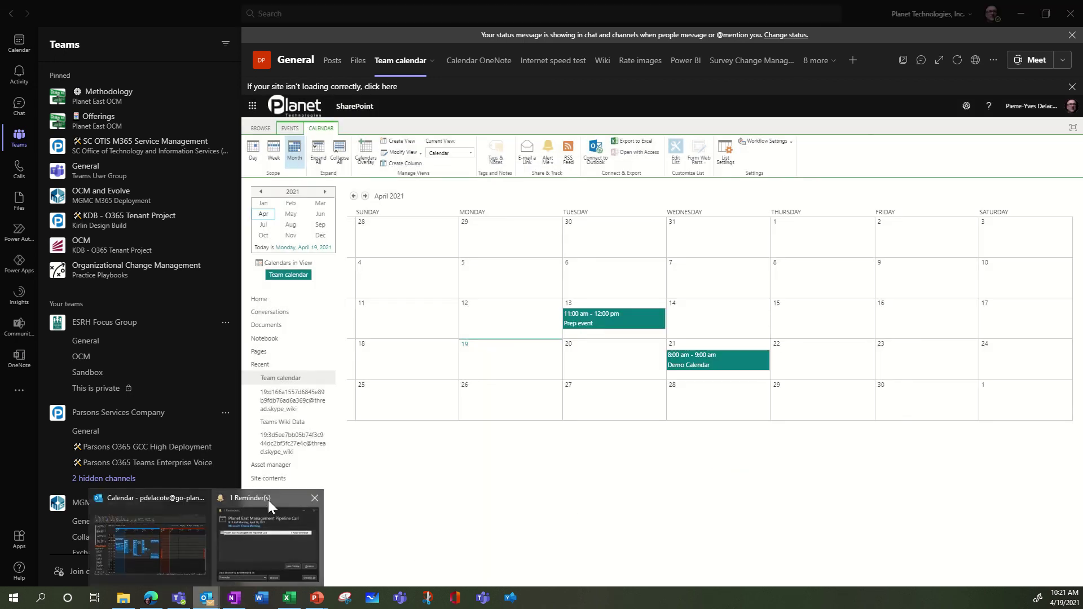
Step: Refresh Outlook and toggle the team calendar's overlay and side-by-side views, then minimize Outlook
{"action": "left_click", "coordinate": [196, 514]}
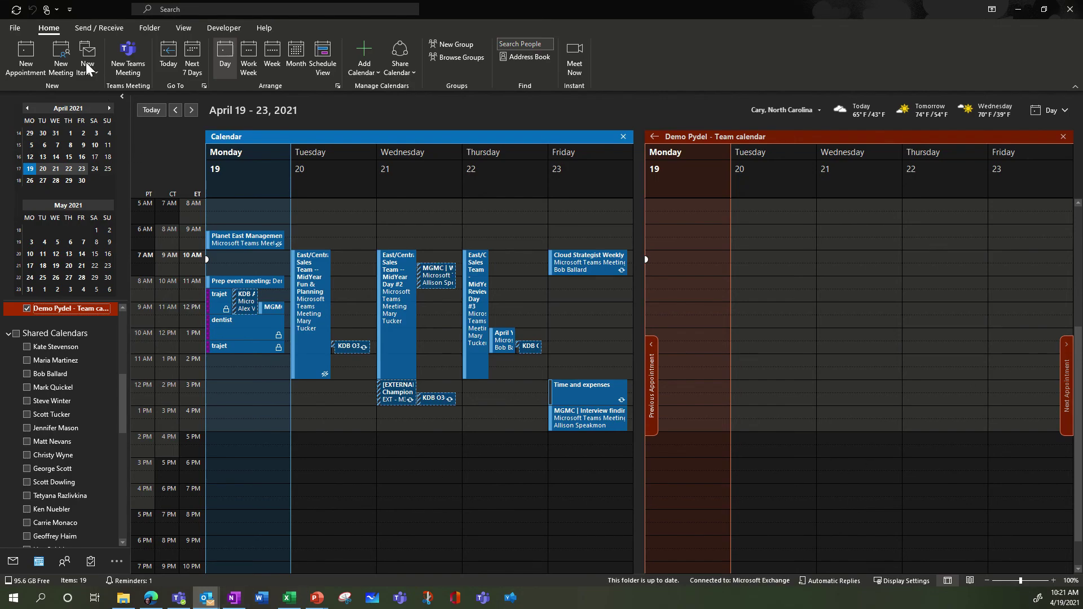
{"action": "left_click", "coordinate": [17, 10]}
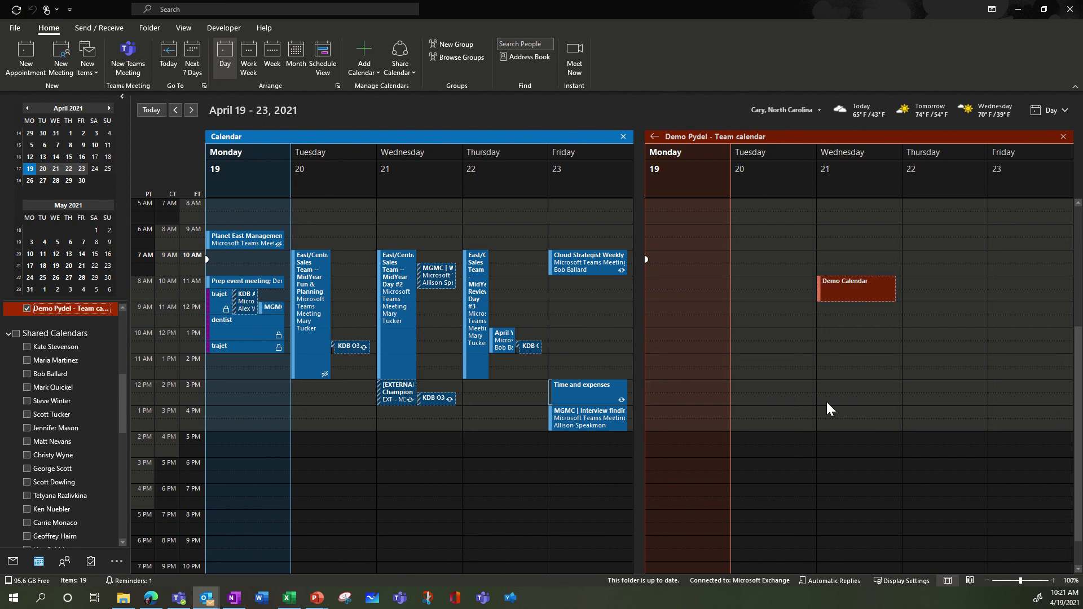
{"action": "left_click", "coordinate": [655, 137]}
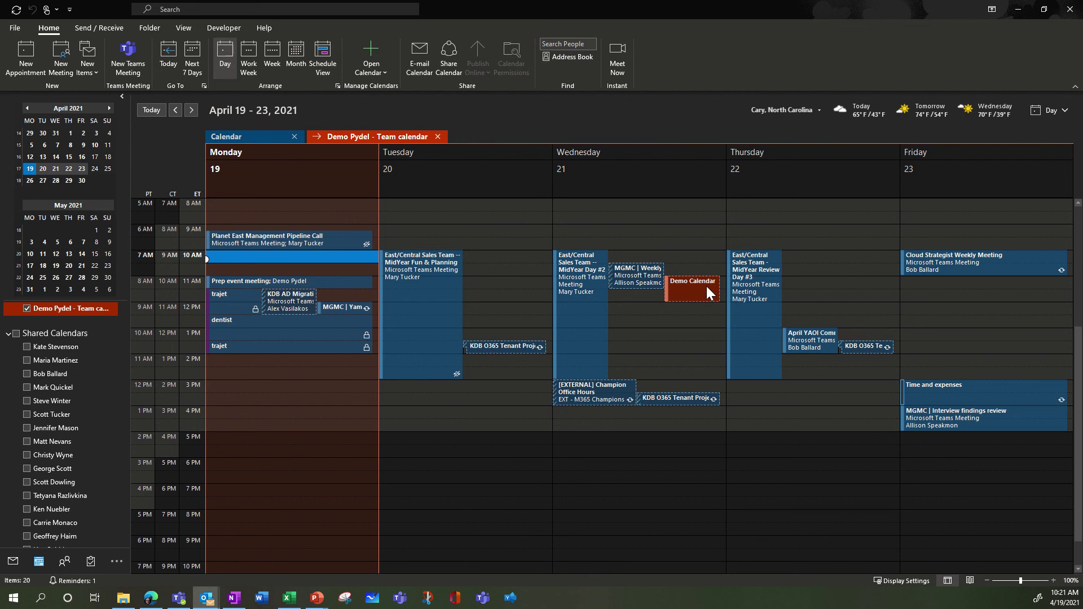
{"action": "mouse_move", "coordinate": [699, 290]}
{"action": "mouse_move", "coordinate": [573, 402]}
{"action": "left_click", "coordinate": [318, 137]}
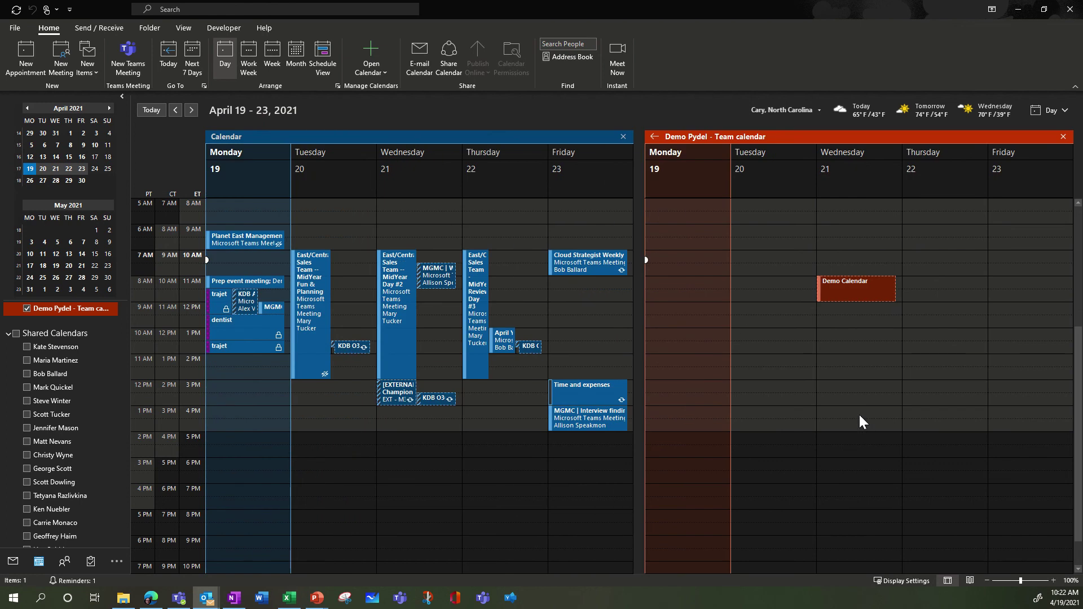
{"action": "left_click", "coordinate": [1018, 10]}
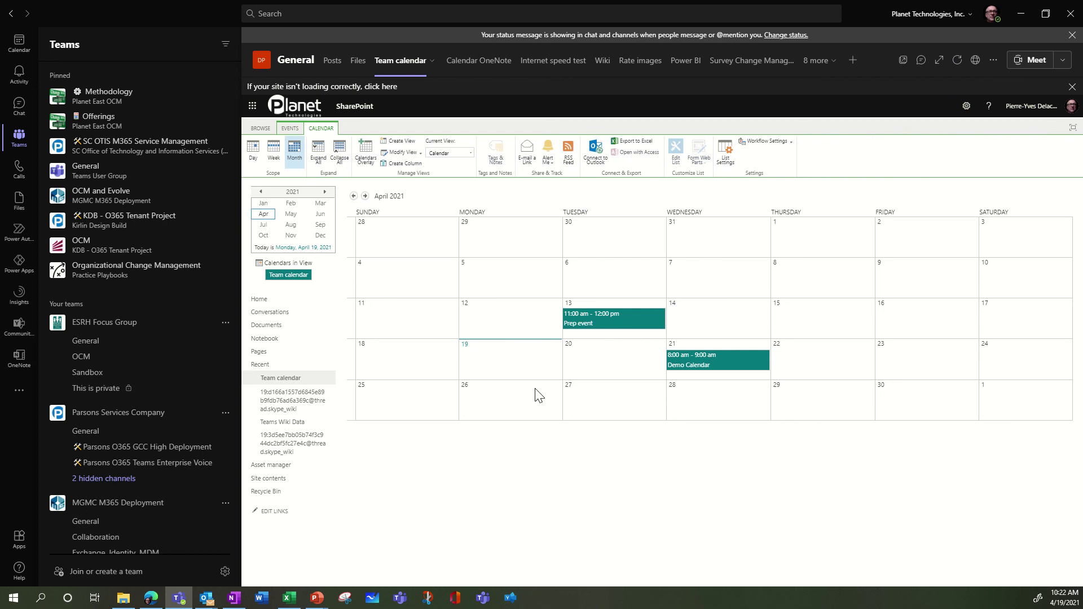
{"action": "mouse_move", "coordinate": [530, 415]}
{"action": "mouse_move", "coordinate": [695, 405]}
{"action": "mouse_move", "coordinate": [720, 351]}
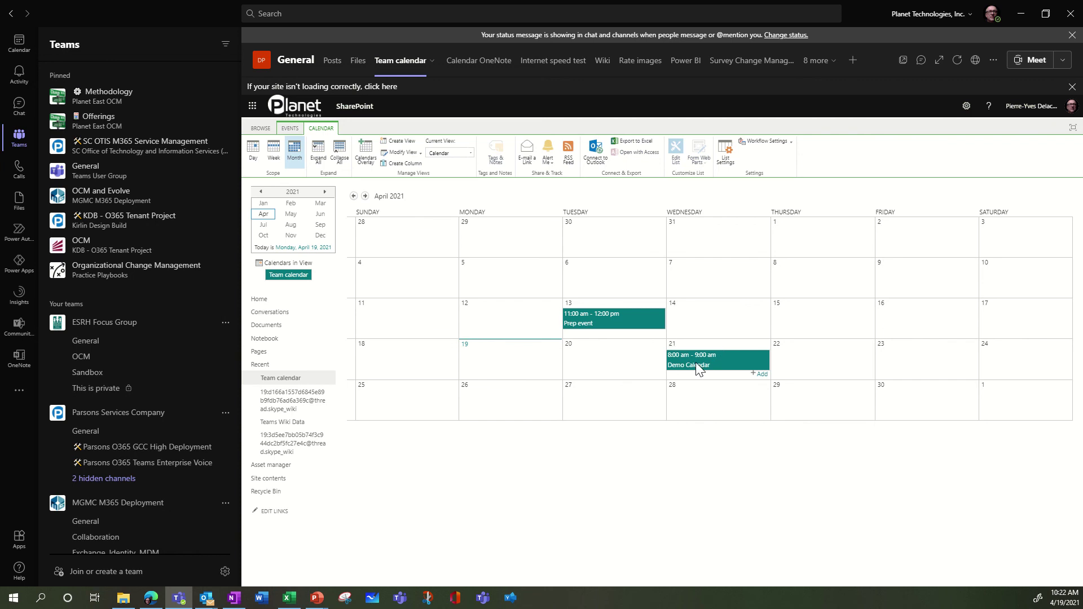